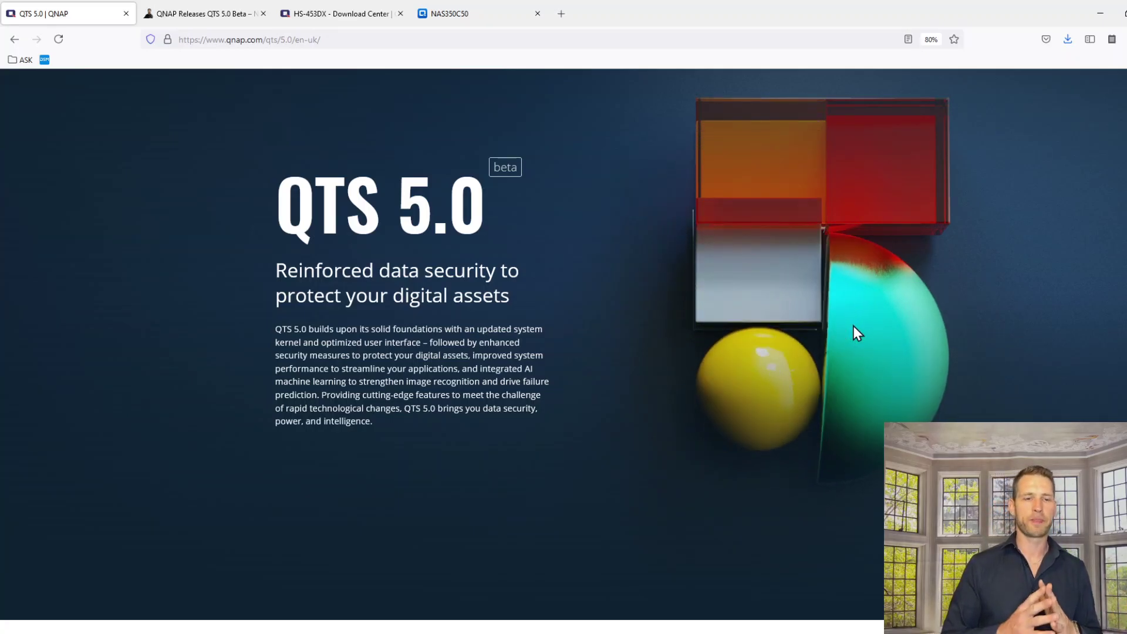
Open the QTS 5.0 Beta release article and highlight its supported NAS list, then deselect it
left_click(193, 13)
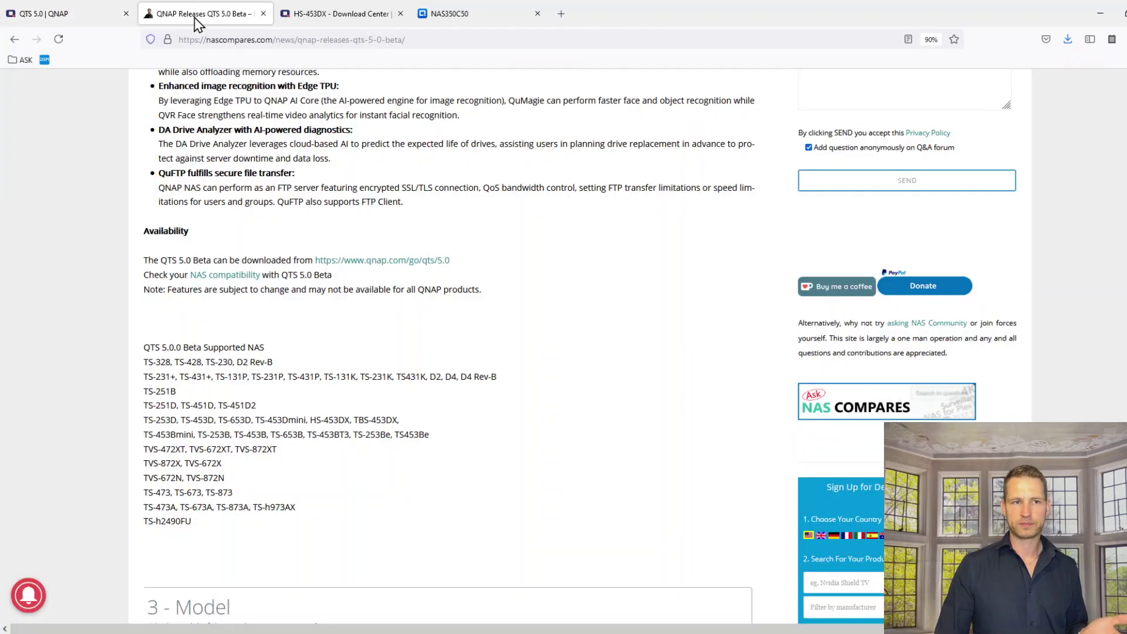
scroll(262, 166, "down", 2)
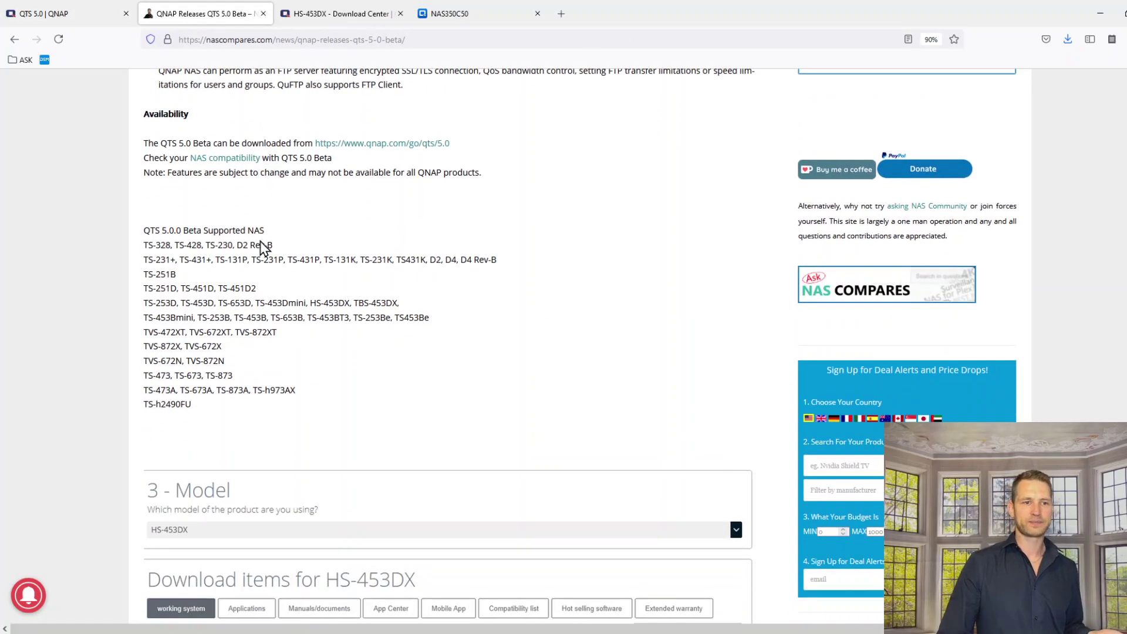
scroll(265, 247, "down", 2)
left_click_drag(150, 113, 234, 295)
left_click(301, 308)
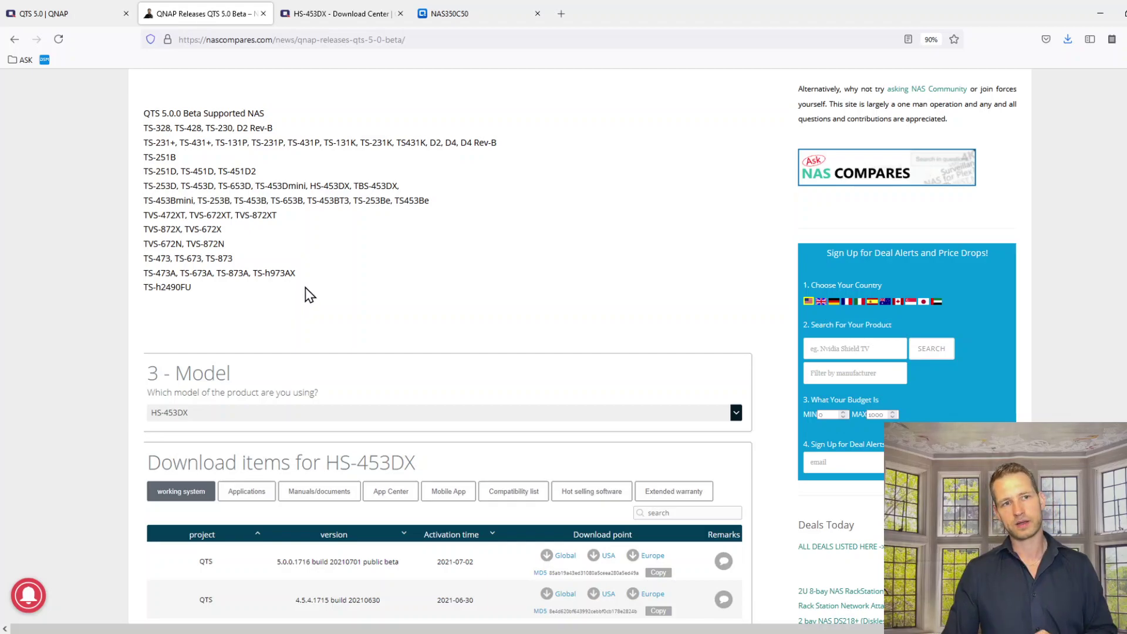
On the HS-453DX Download Center page, highlight firmware 5.0.0.1716 build 20210701 public beta
left_click(322, 14)
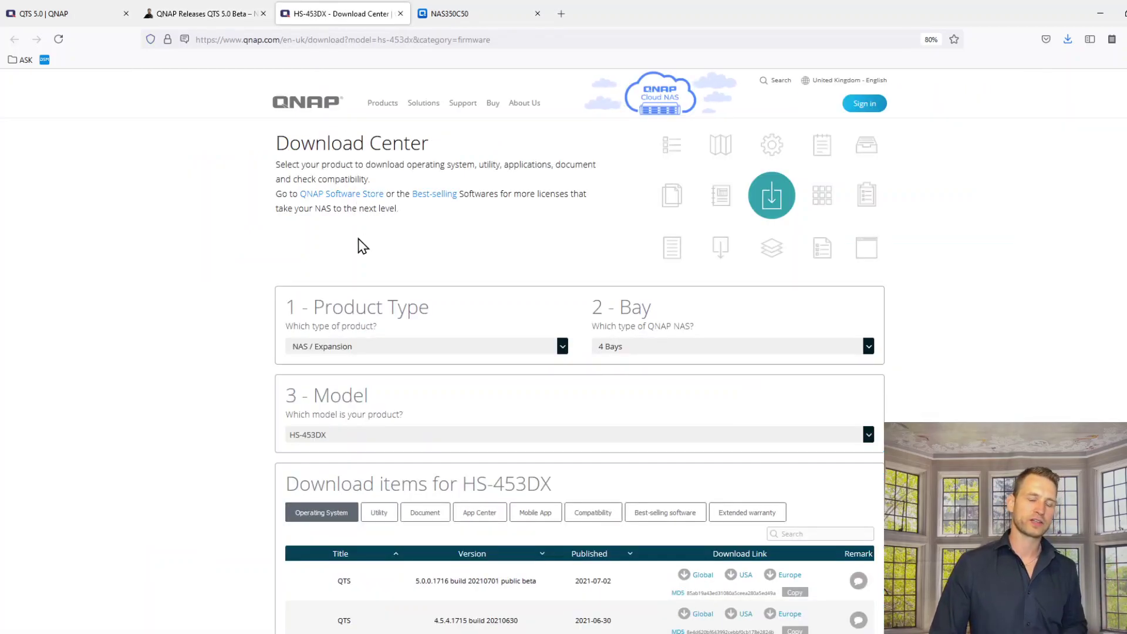
scroll(299, 393, "down", 3)
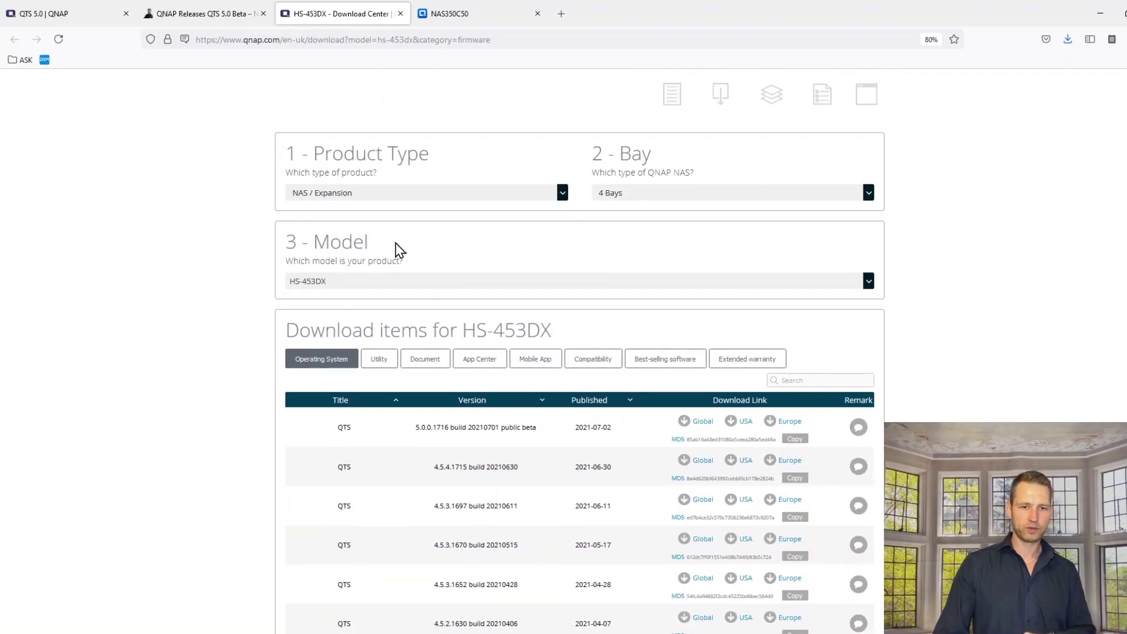
left_click_drag(416, 428, 454, 427)
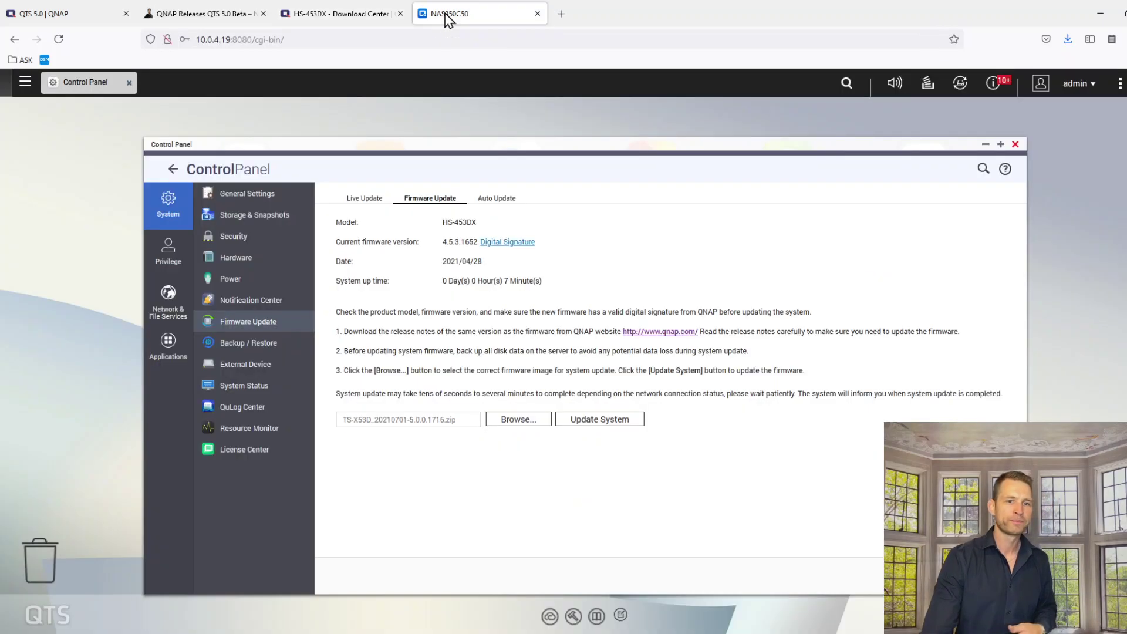
Run Update System with the 5.0.0.1716 beta firmware on NAS350C50 and confirm the update
left_click(449, 14)
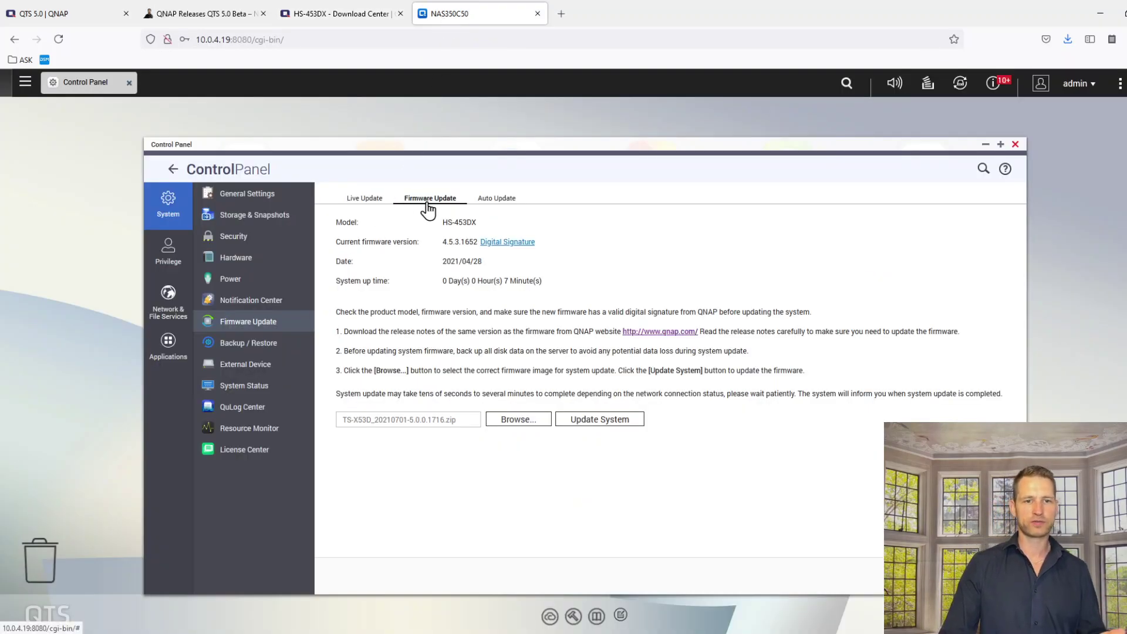
left_click(600, 422)
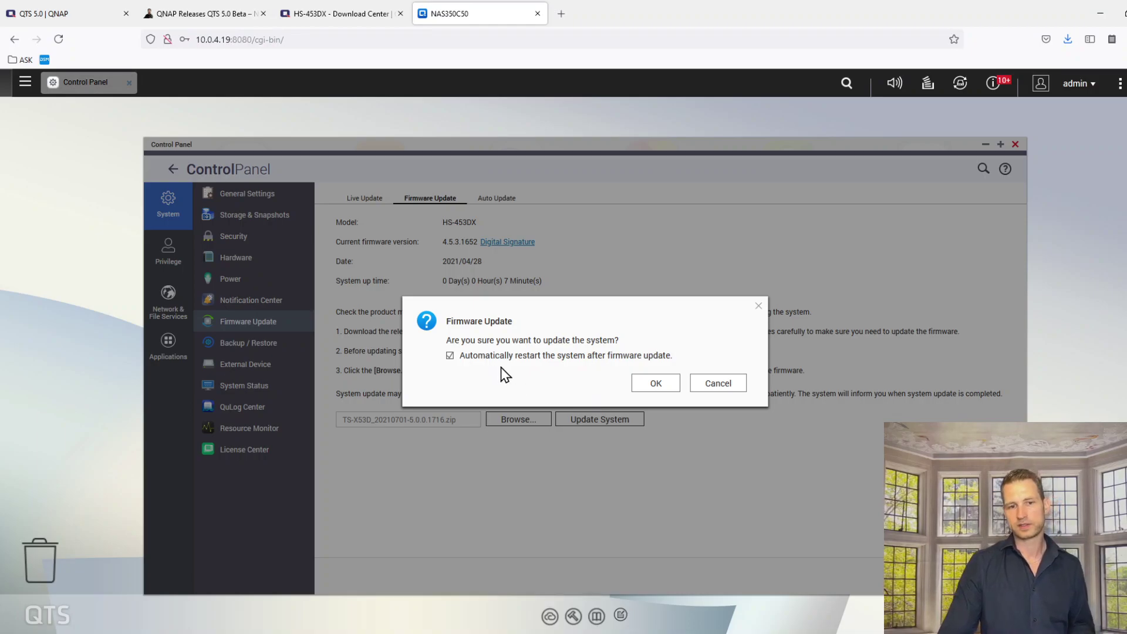
left_click(652, 383)
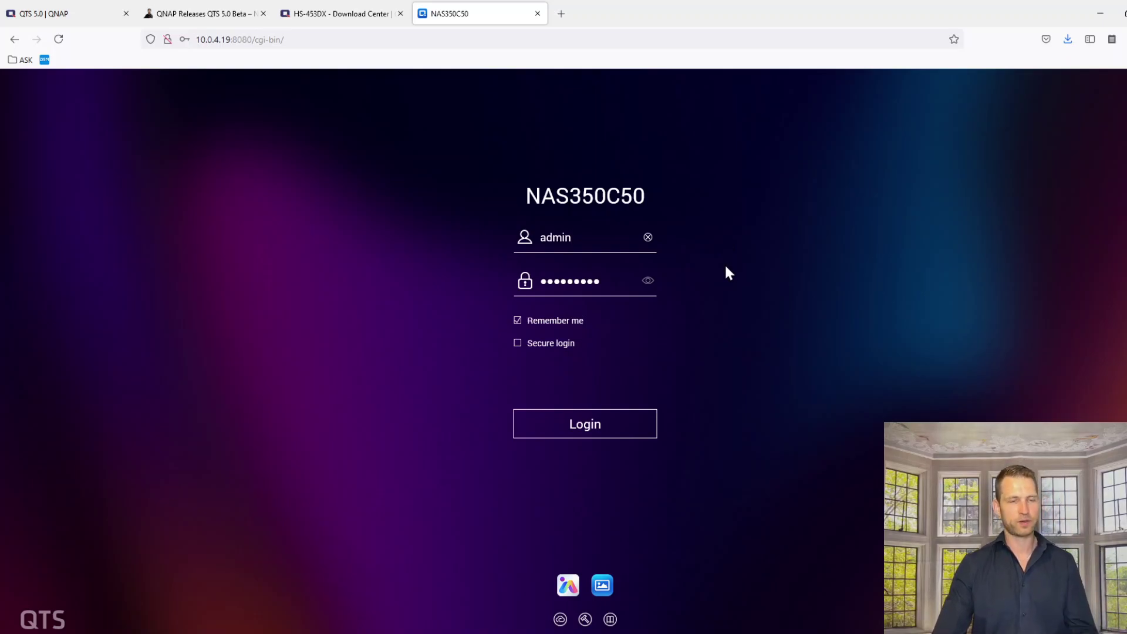
Log in to NAS350C50 and close the Required Updates prompt for five apps unapplied
left_click(582, 428)
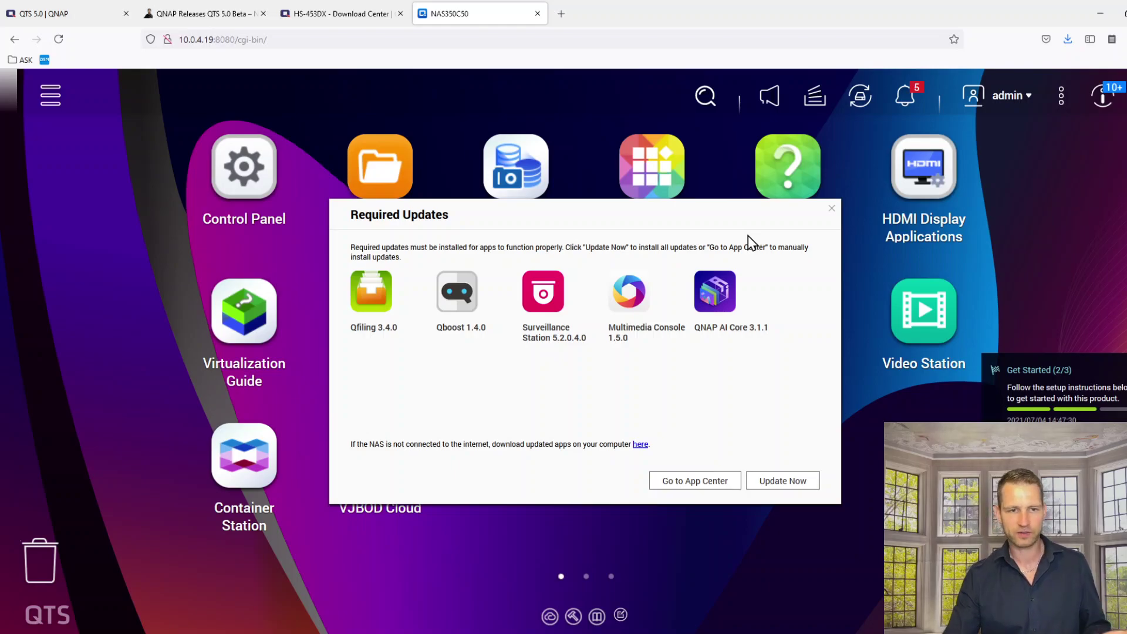
left_click(833, 212)
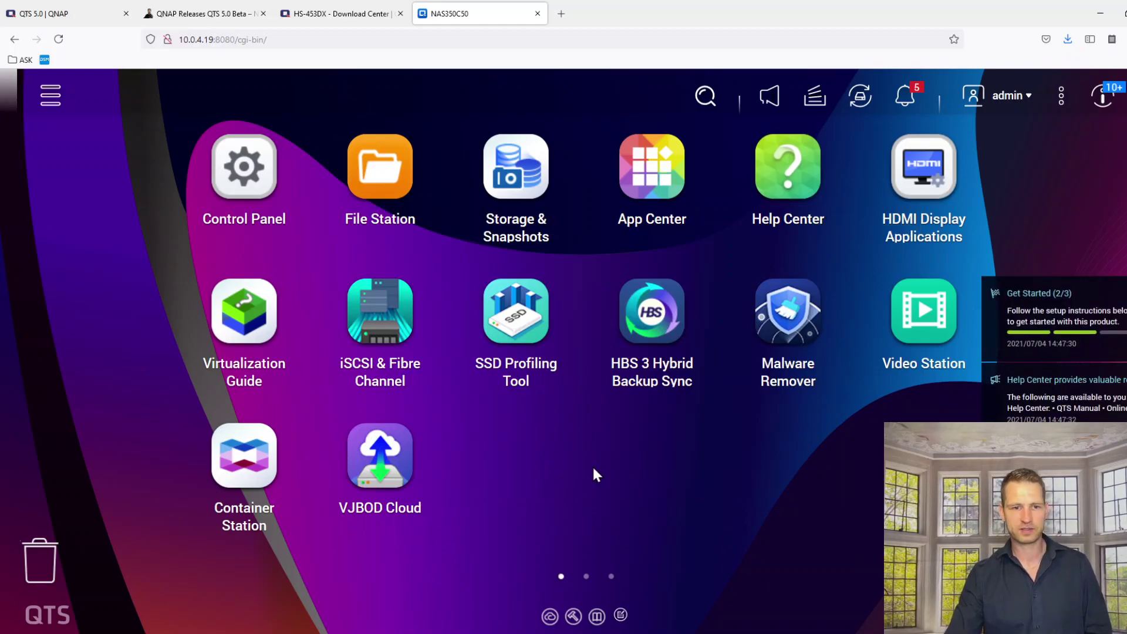
Zoom the page out and open File Station on the Multimedia Samples folder
key("ctrl+minus")
key("ctrl+minus")
key("ctrl+minus")
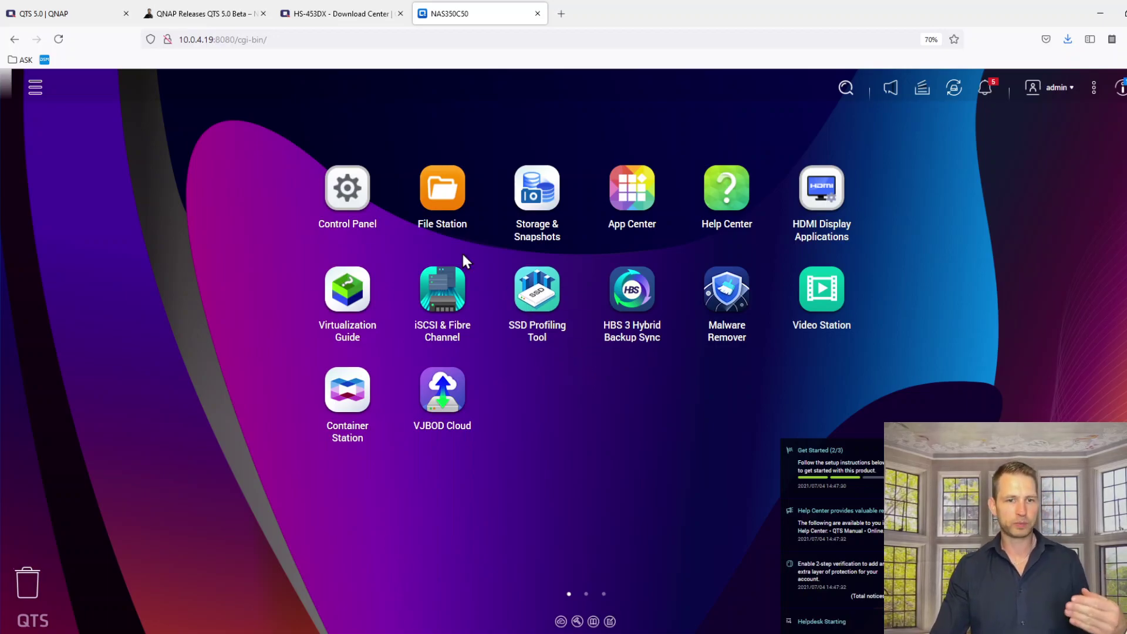
left_click(419, 206)
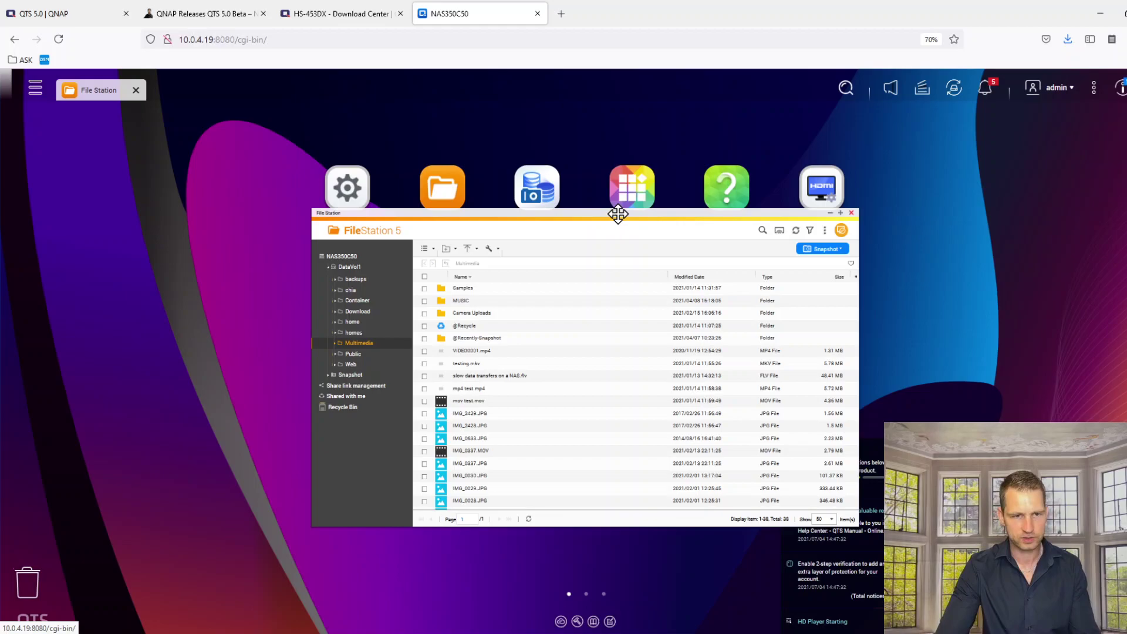
left_click_drag(617, 215, 613, 163)
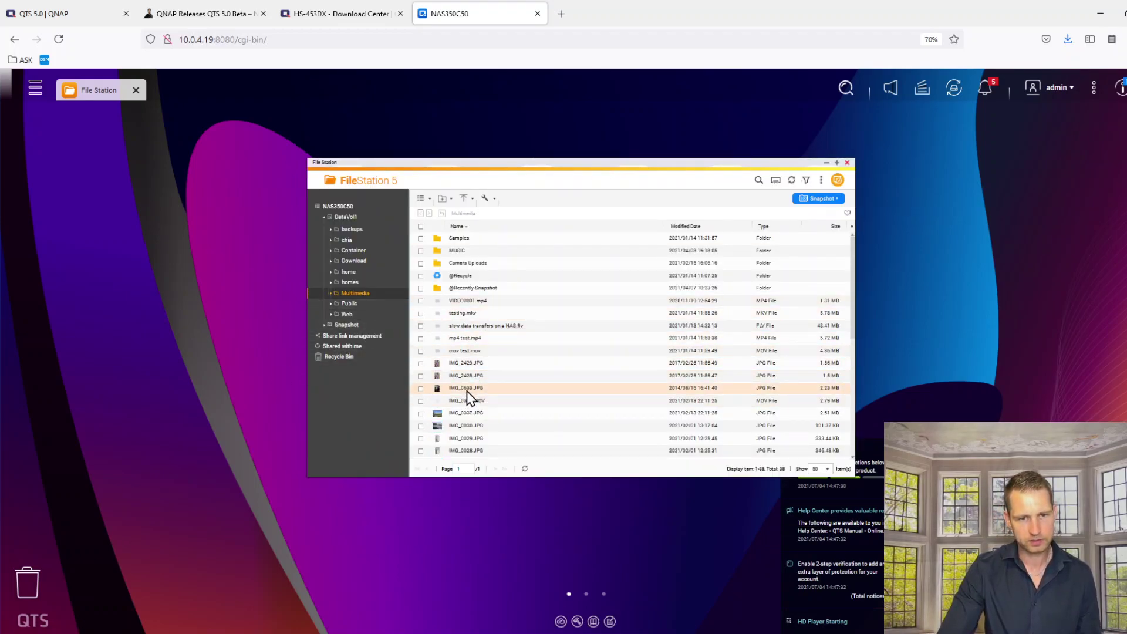
double_click(465, 239)
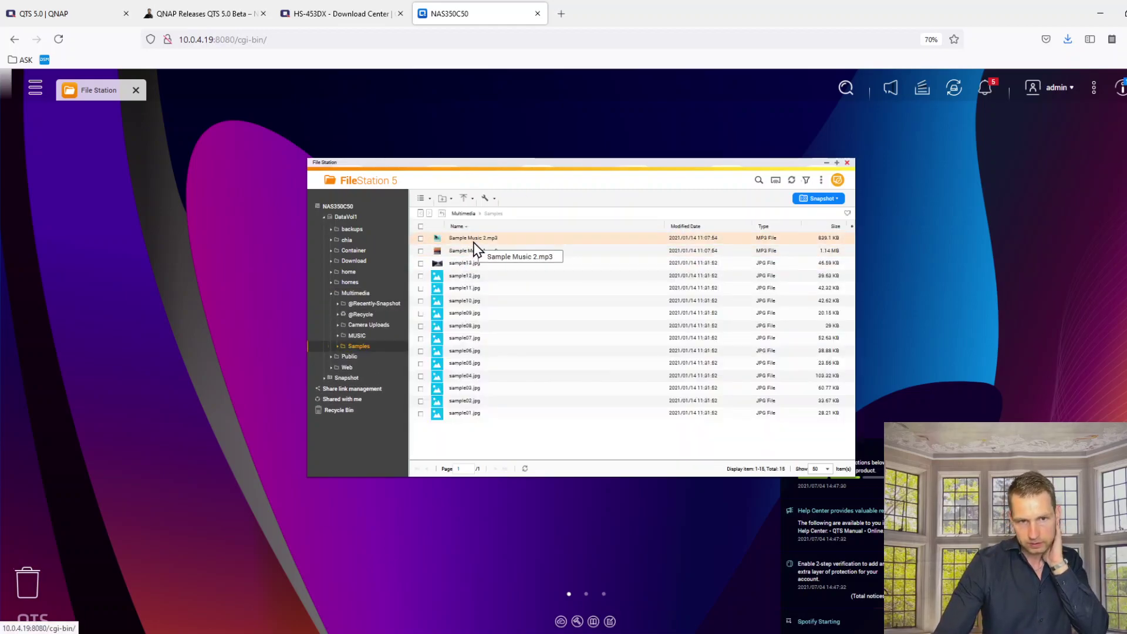
Preview Sample Music 2.mp3 and sample02.jpg in Media Viewer, closing it after each
double_click(473, 242)
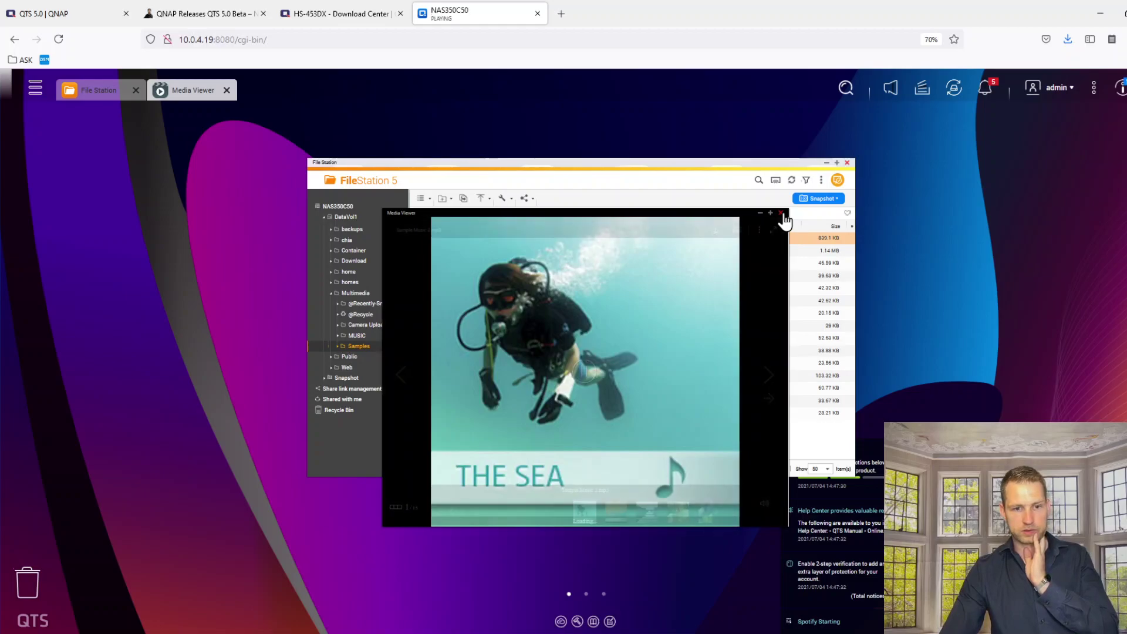
left_click(781, 214)
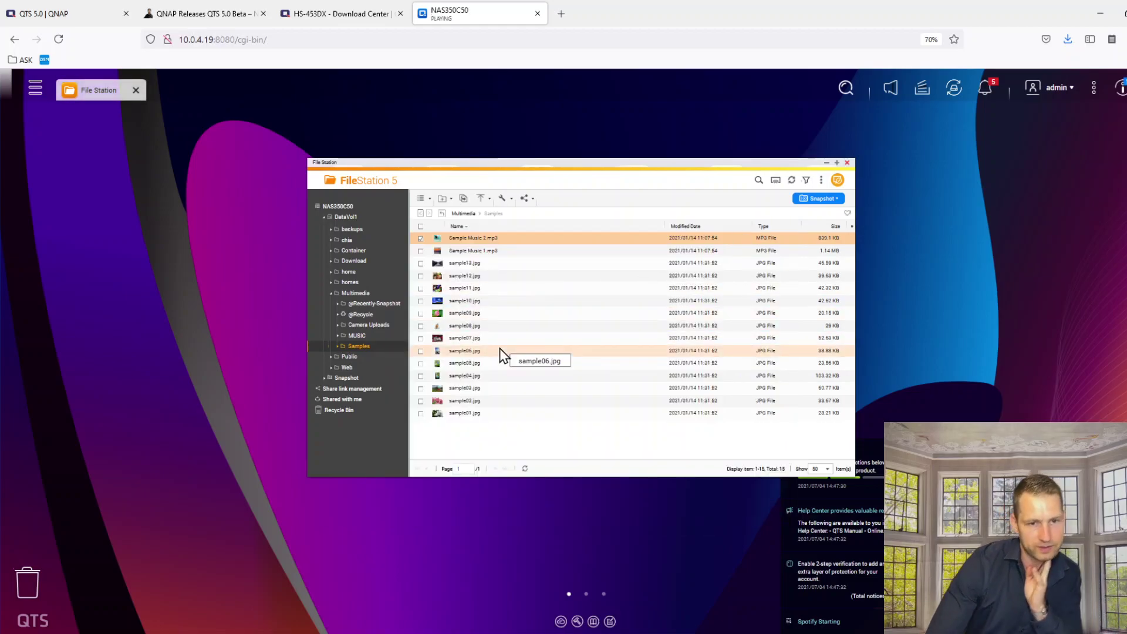
double_click(471, 402)
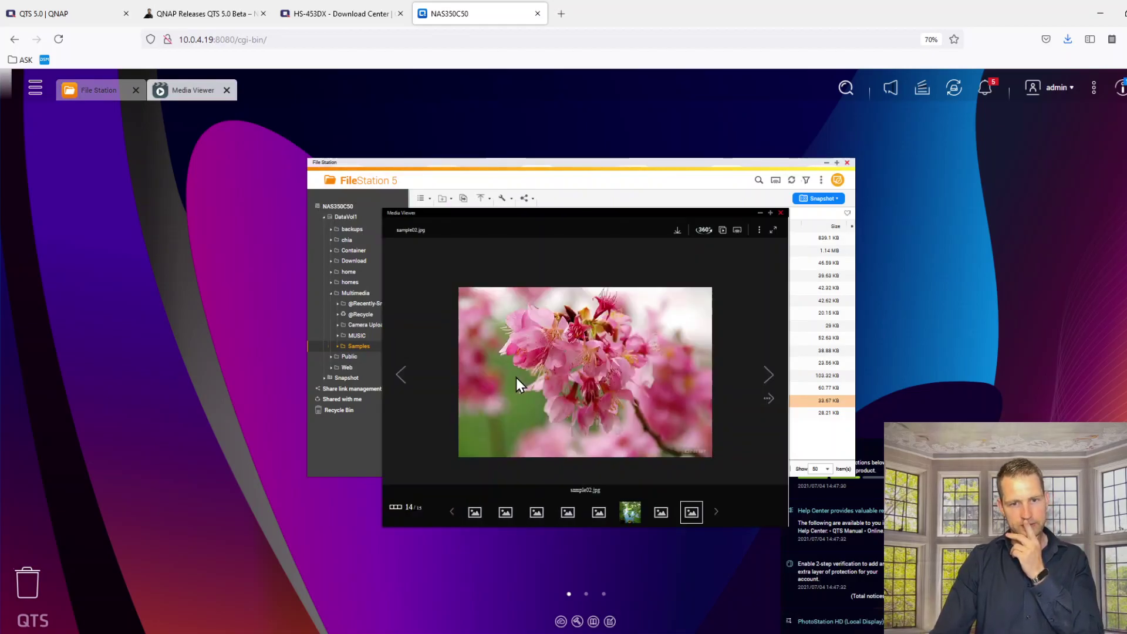
left_click(779, 214)
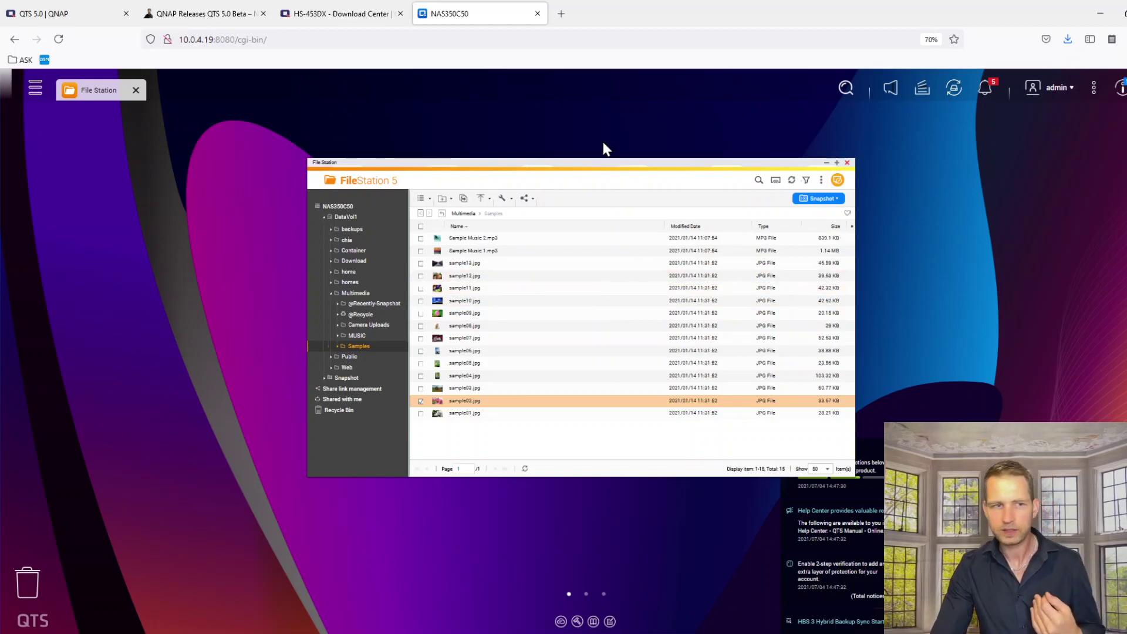
Search the main menu for 'cache', then open Control Panel showing firmware 5.0.0.1716
left_click(36, 90)
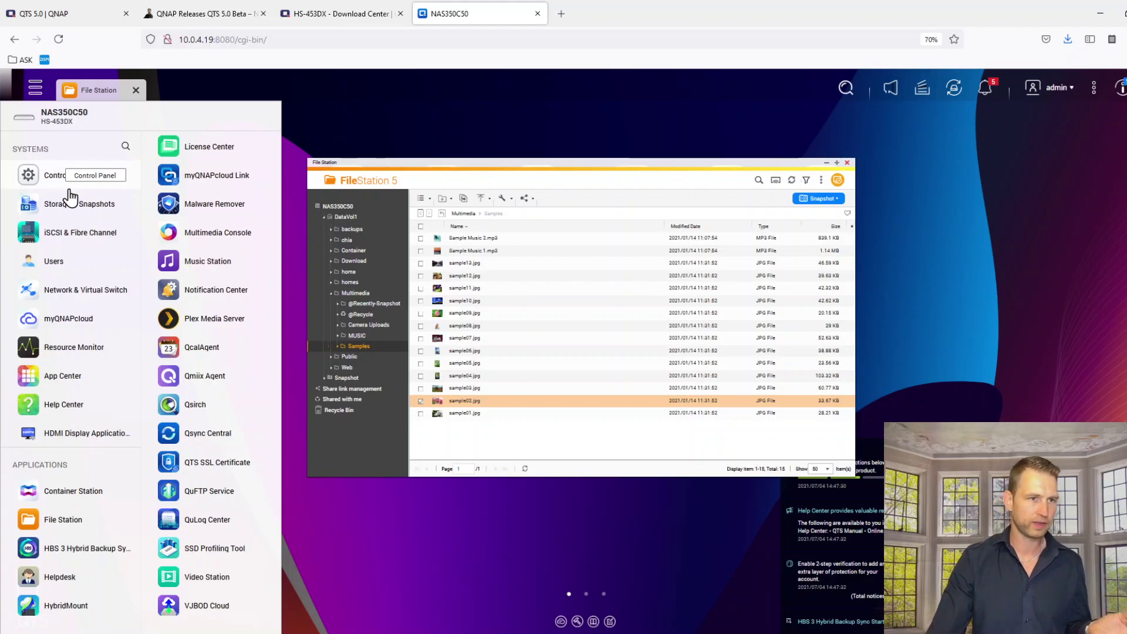
left_click(36, 90)
left_click(36, 90)
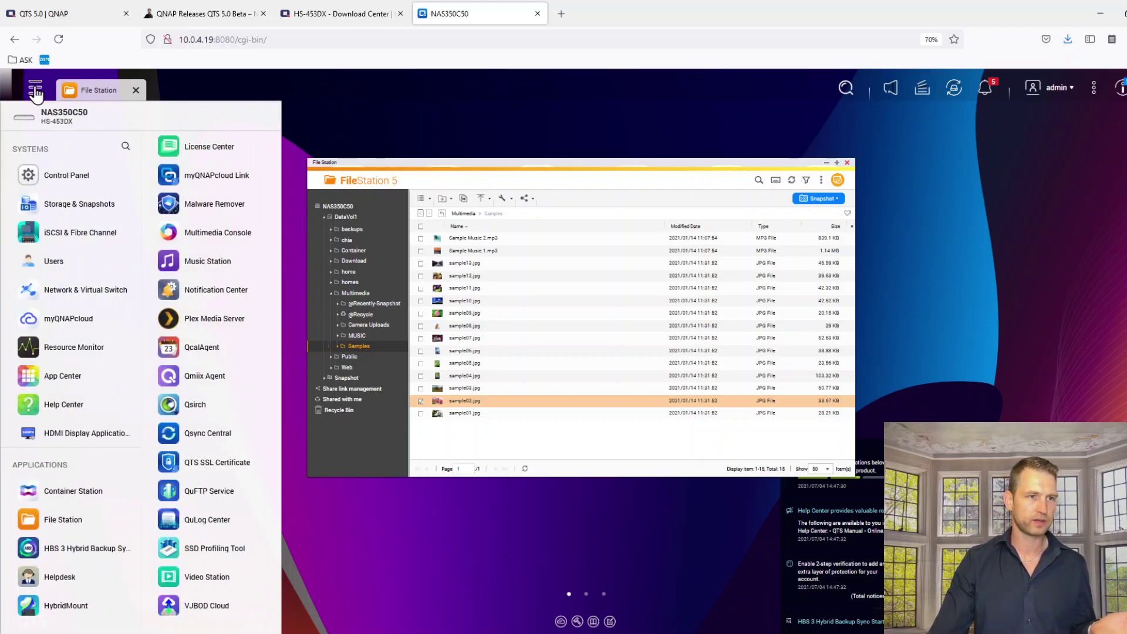
left_click(36, 90)
left_click(35, 90)
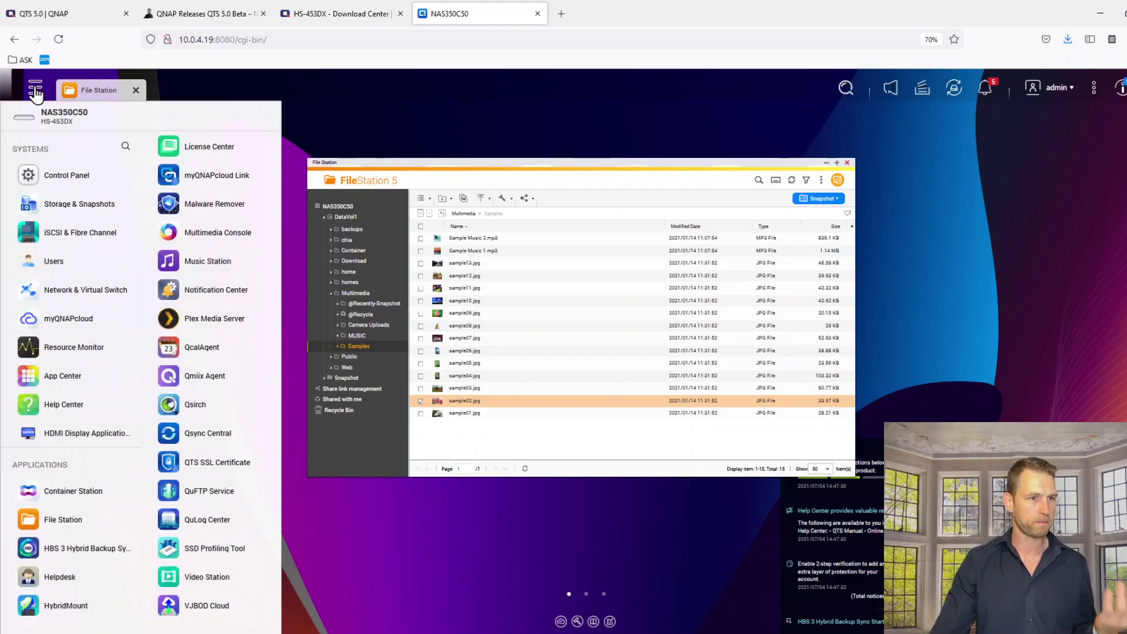
left_click(125, 147)
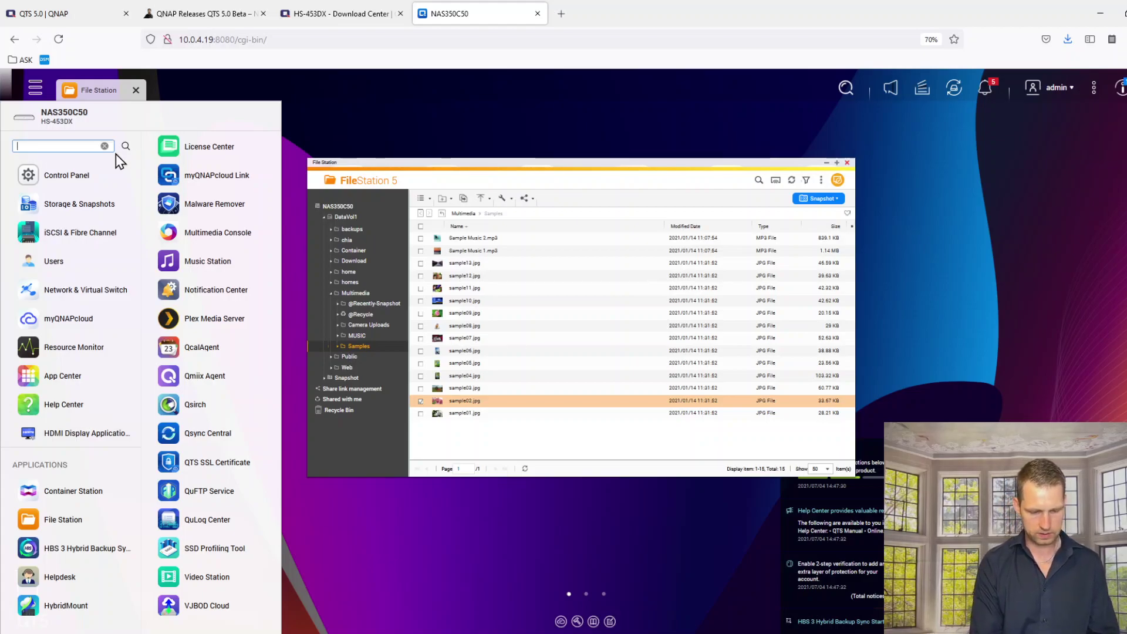
type("cache")
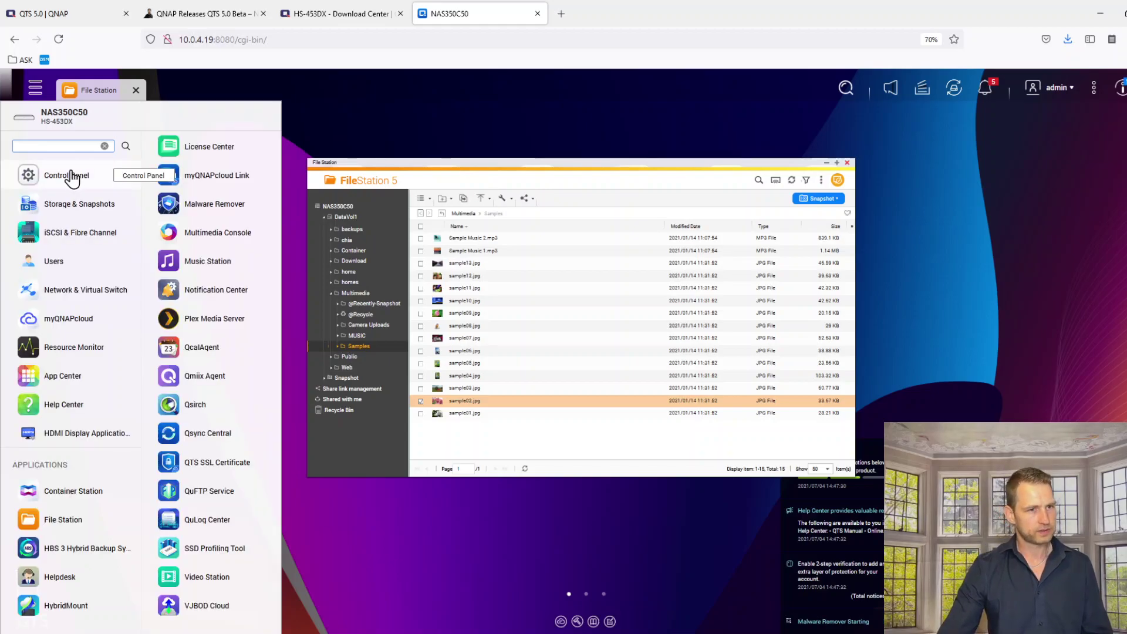
left_click(61, 170)
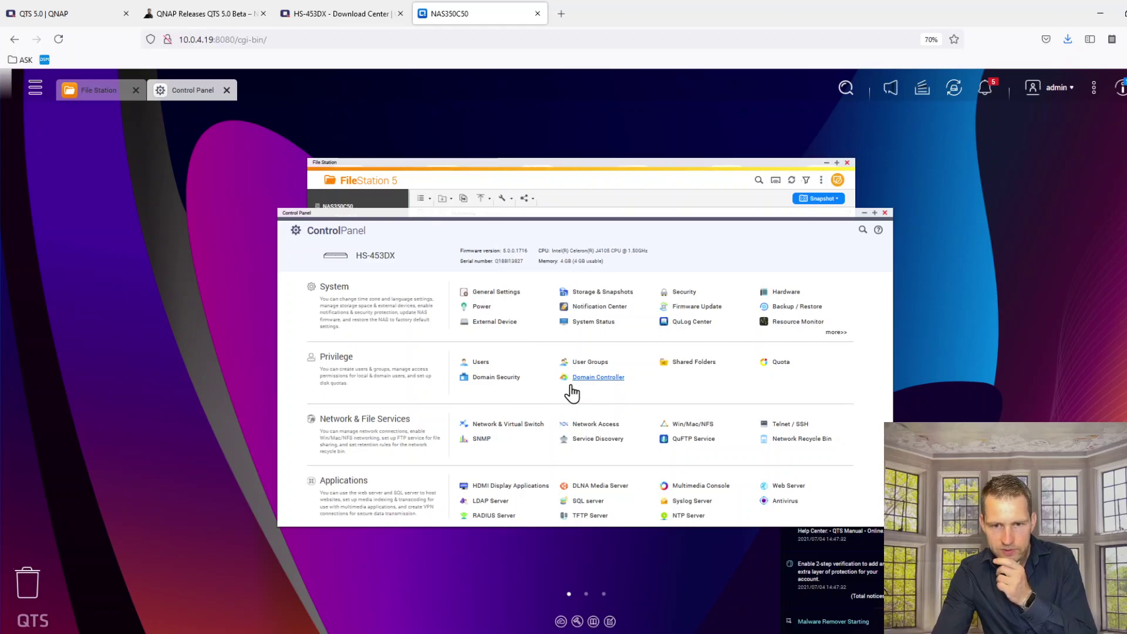
Close Control Panel and highlight the Optimized user interface feature in the QTS 5.0 article
left_click(885, 213)
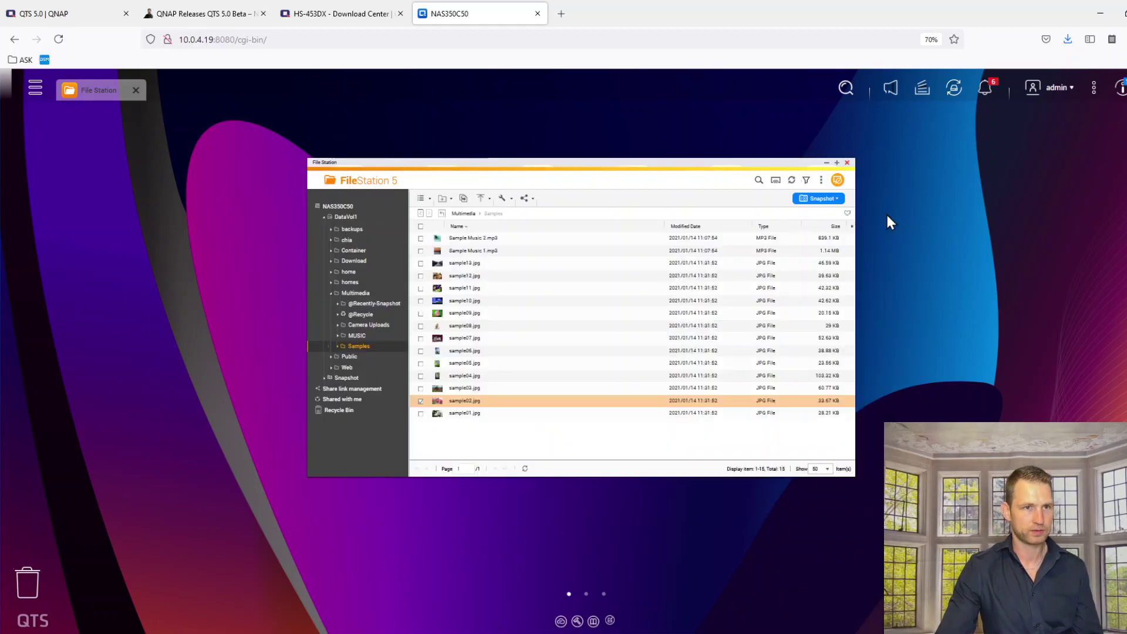
left_click(187, 17)
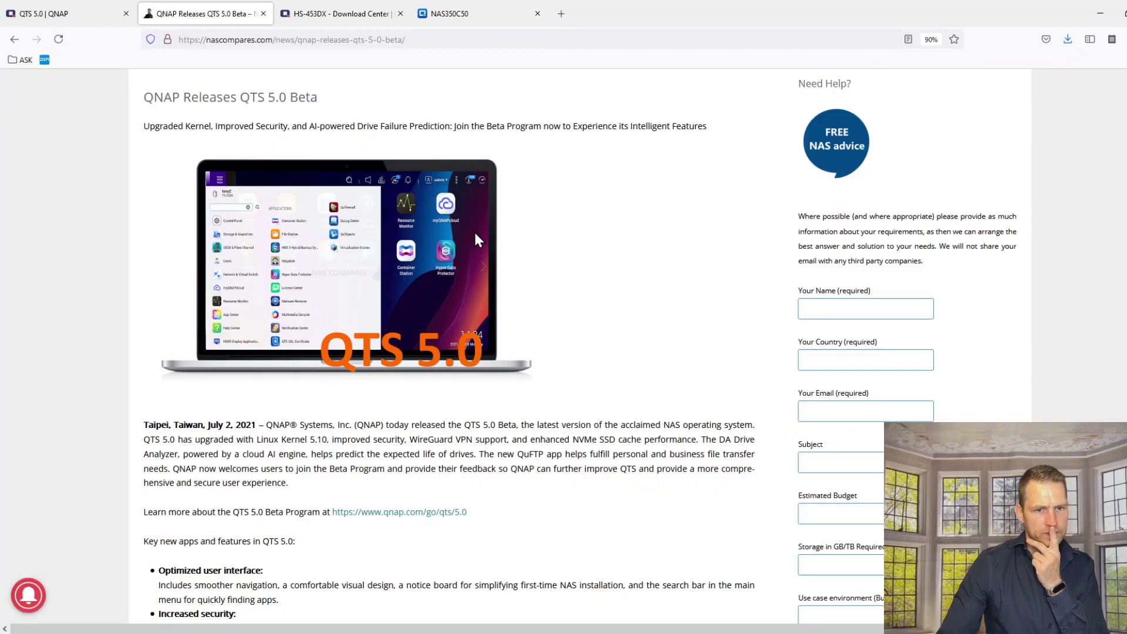
scroll(364, 313, "down", 4)
scroll(364, 313, "down", 3)
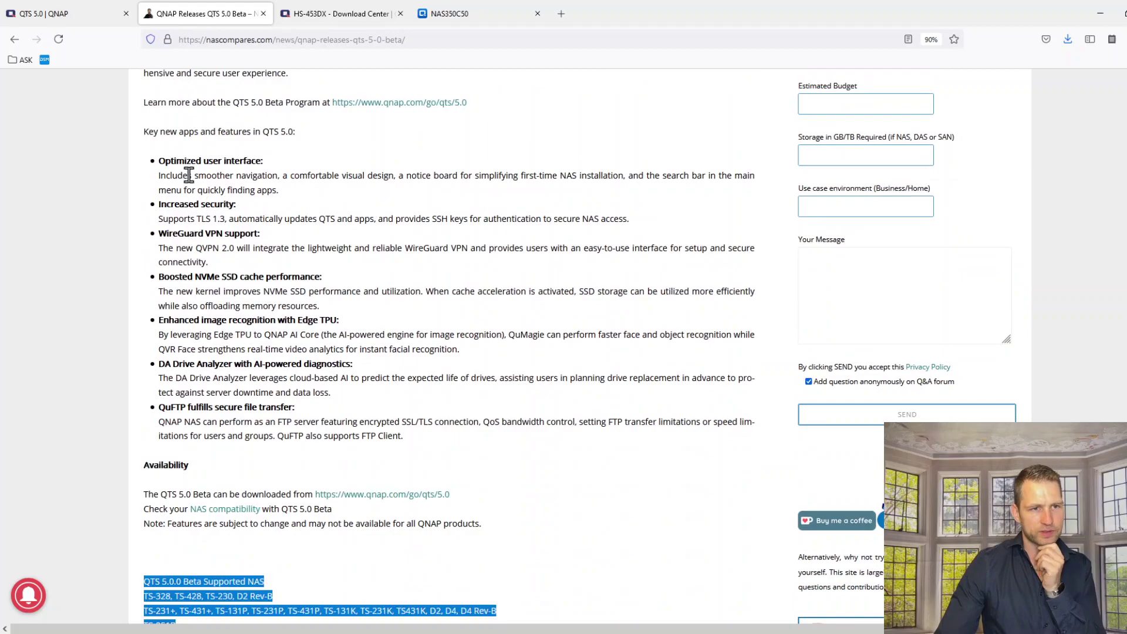
left_click_drag(165, 160, 265, 161)
Cycle through the QTS 5.0 page and HS-453DX download tab back to the NAS interface
left_click(94, 14)
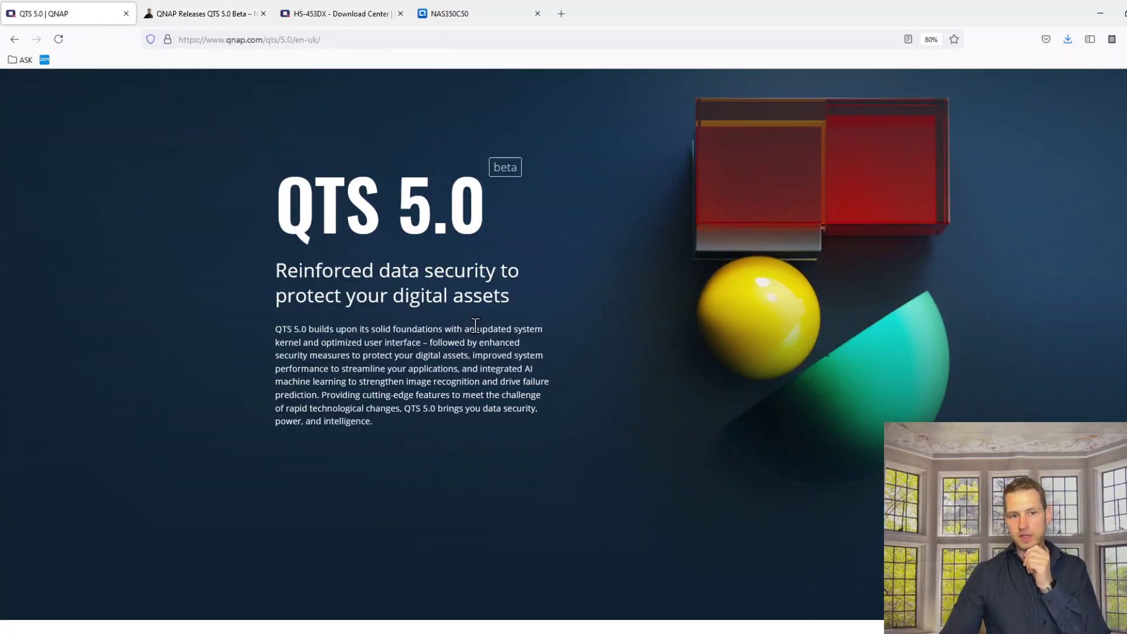
left_click(328, 13)
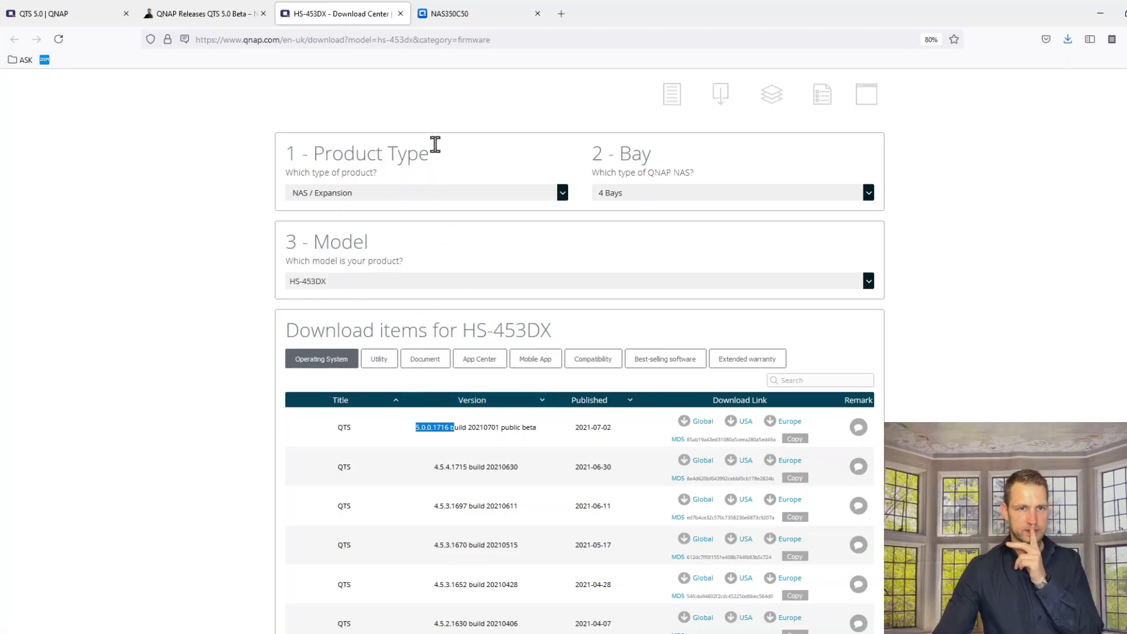
left_click(462, 22)
Move the NAS tab to third place and open App Center's All Apps list
left_click_drag(453, 18, 331, 15)
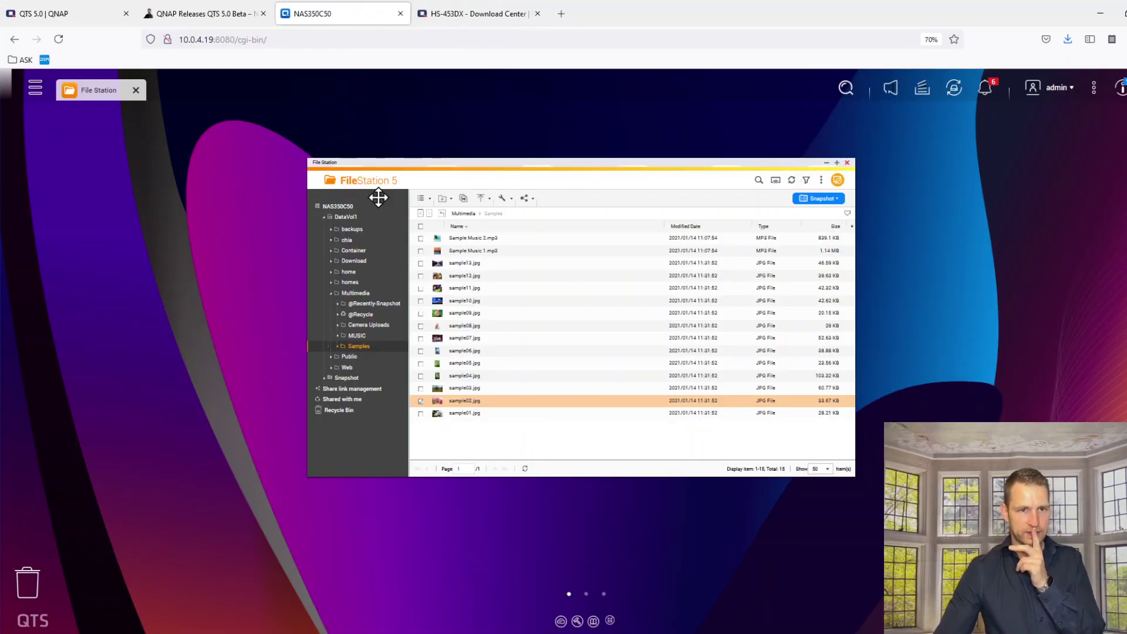
left_click(35, 86)
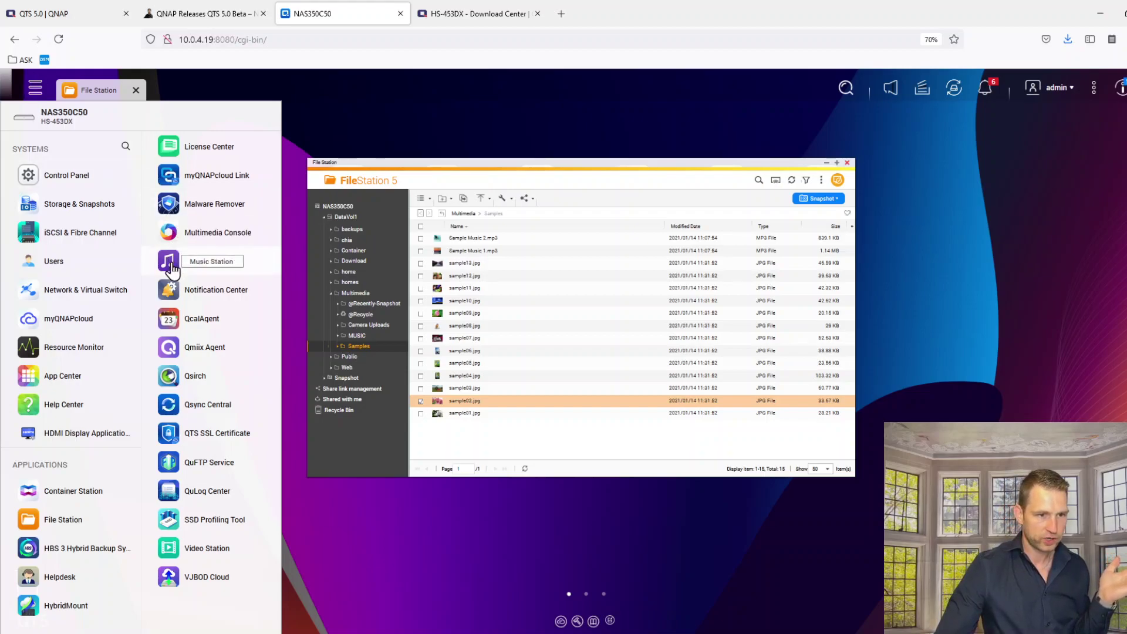
left_click(77, 378)
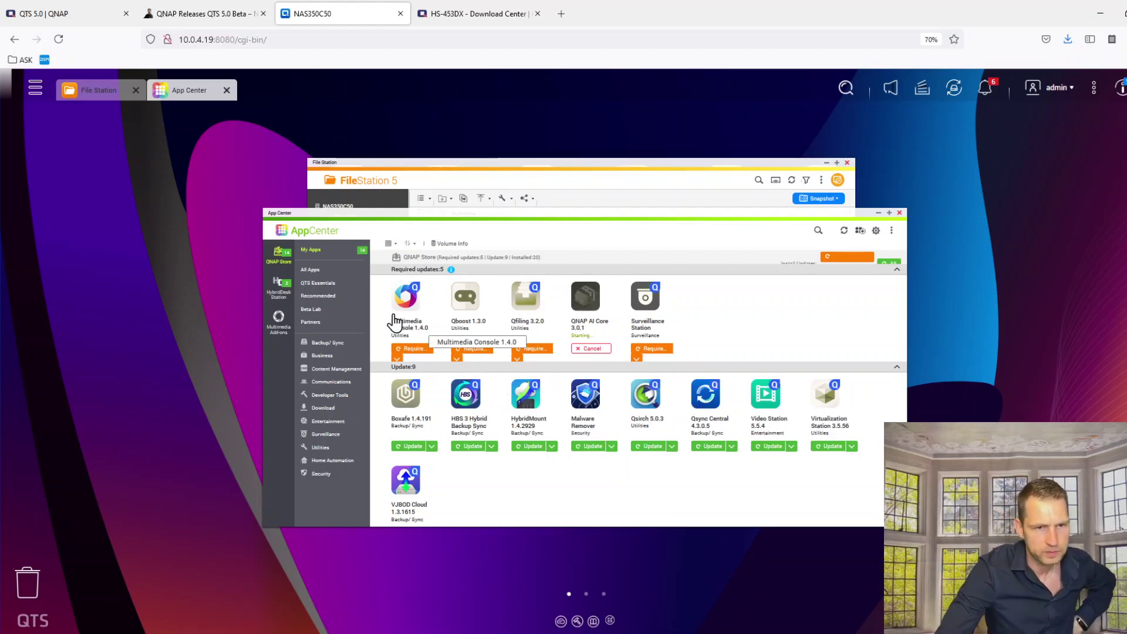
left_click(314, 271)
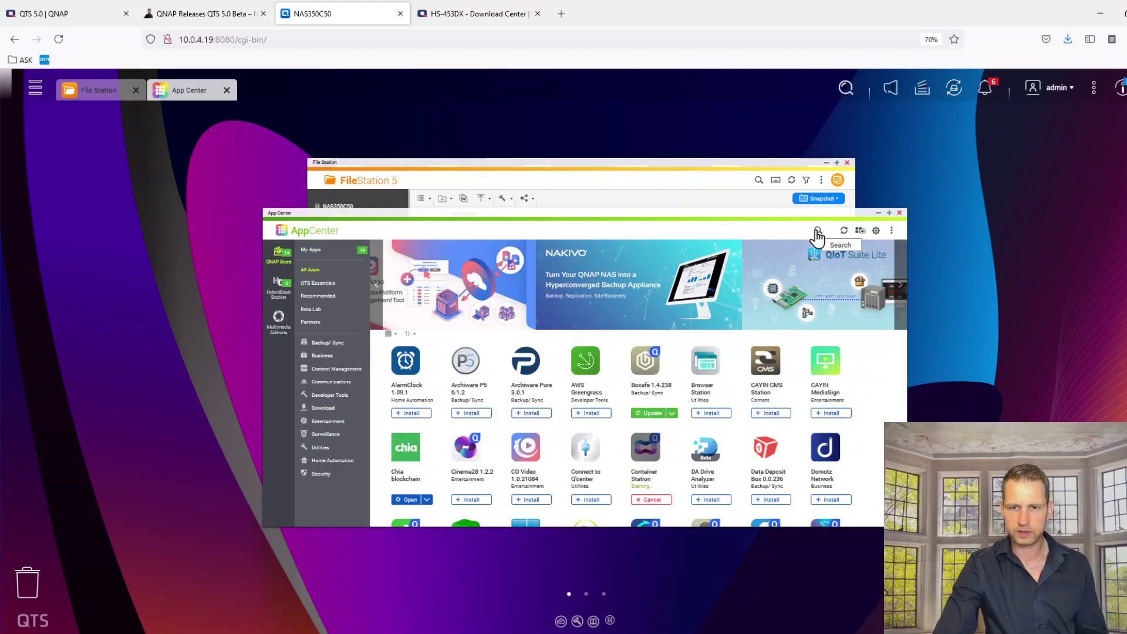
Search App Center for 'plex' and start Plex Media Server 1.21.1
left_click(818, 234)
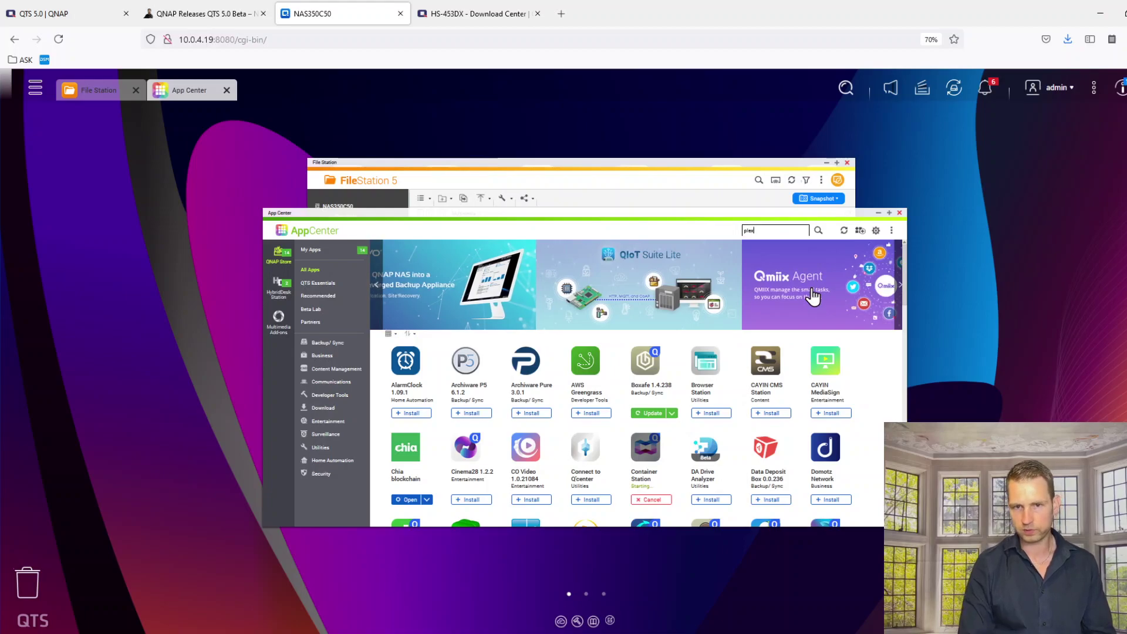
key("Return")
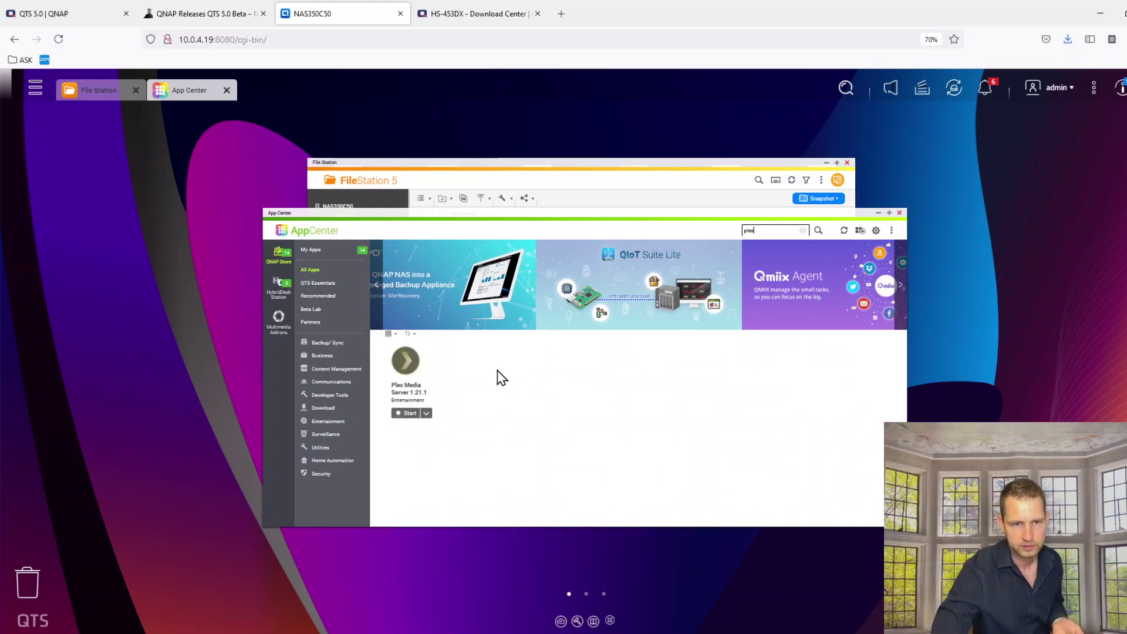
left_click(427, 414)
left_click(573, 439)
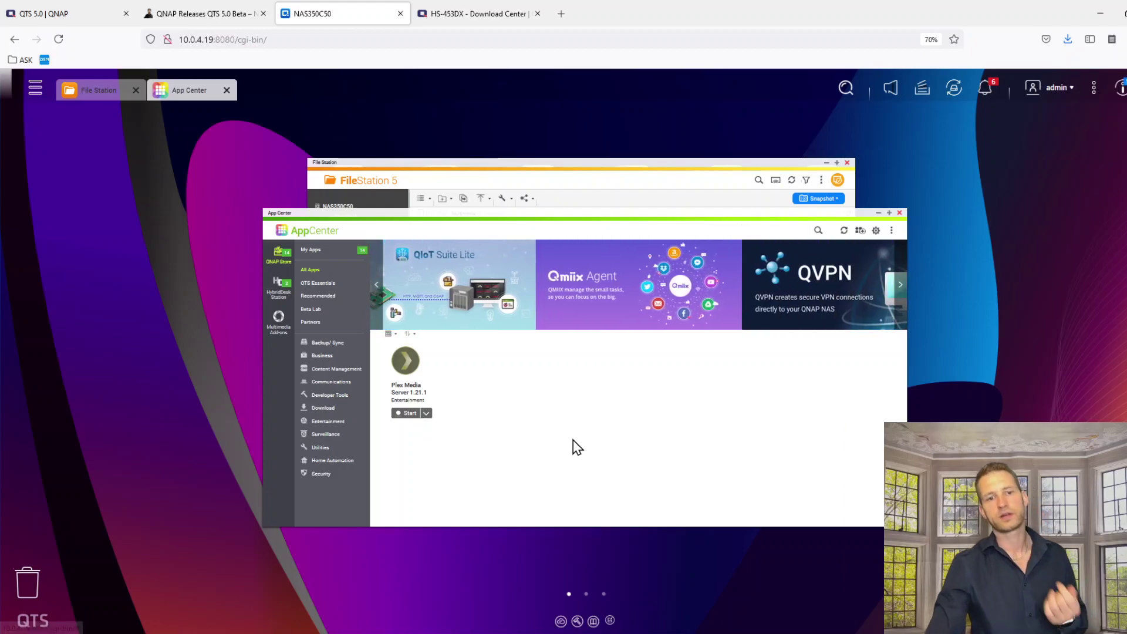
left_click(409, 413)
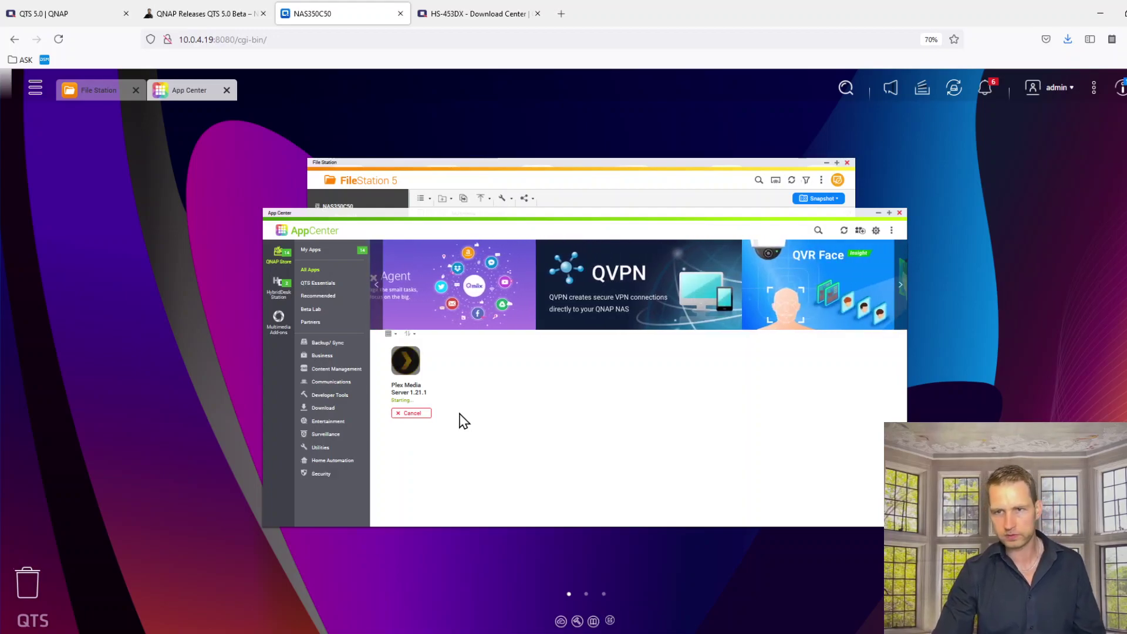
left_click(846, 89)
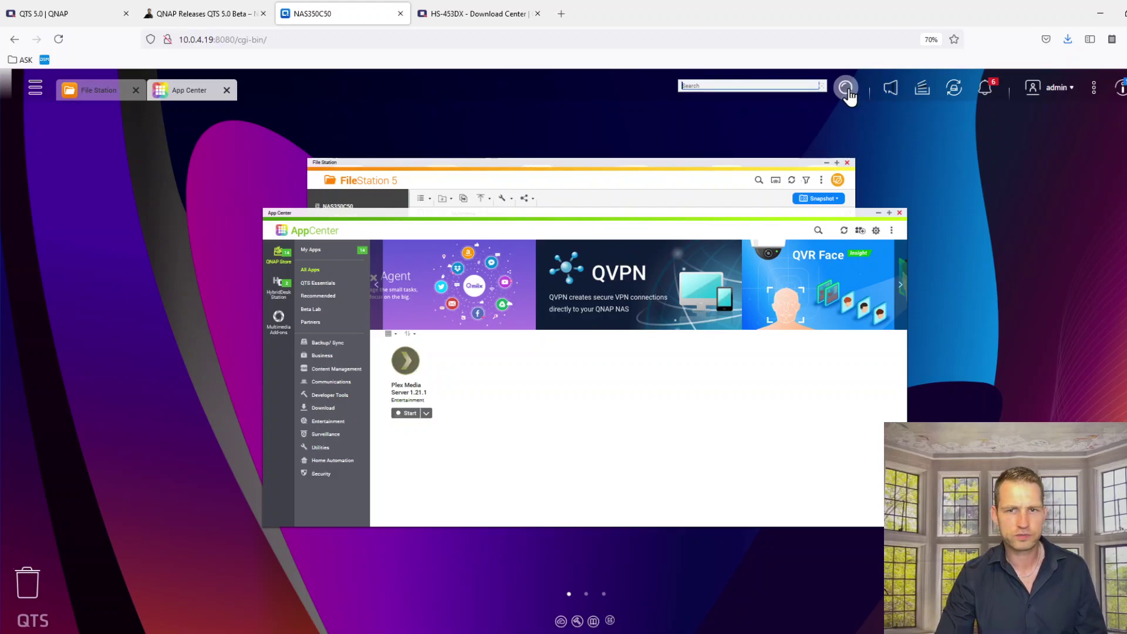
left_click(891, 89)
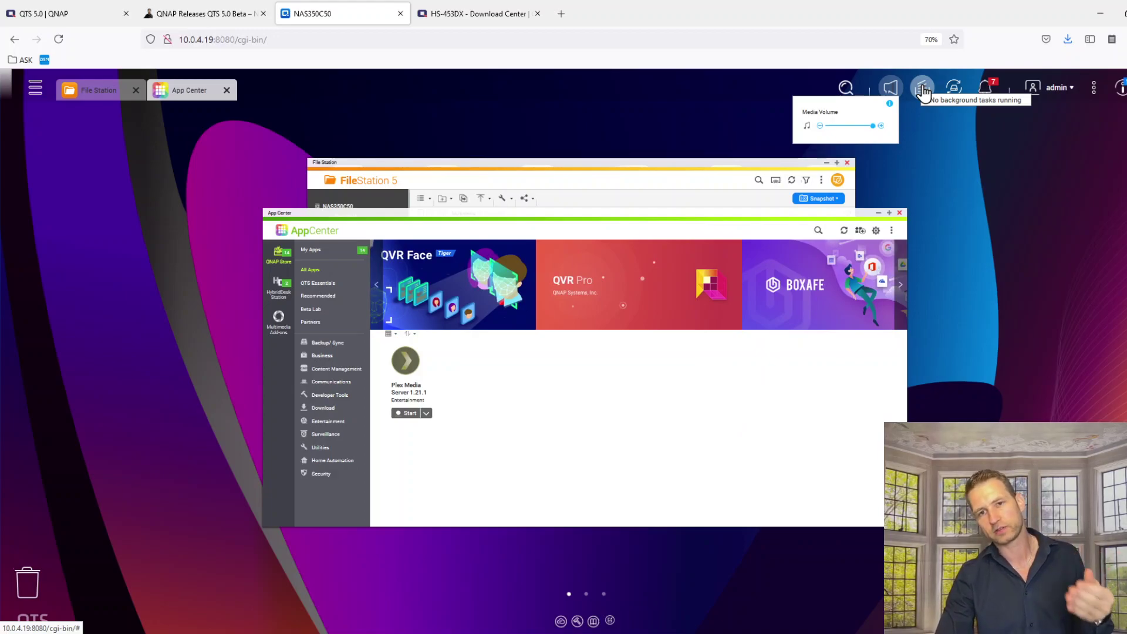
left_click(922, 91)
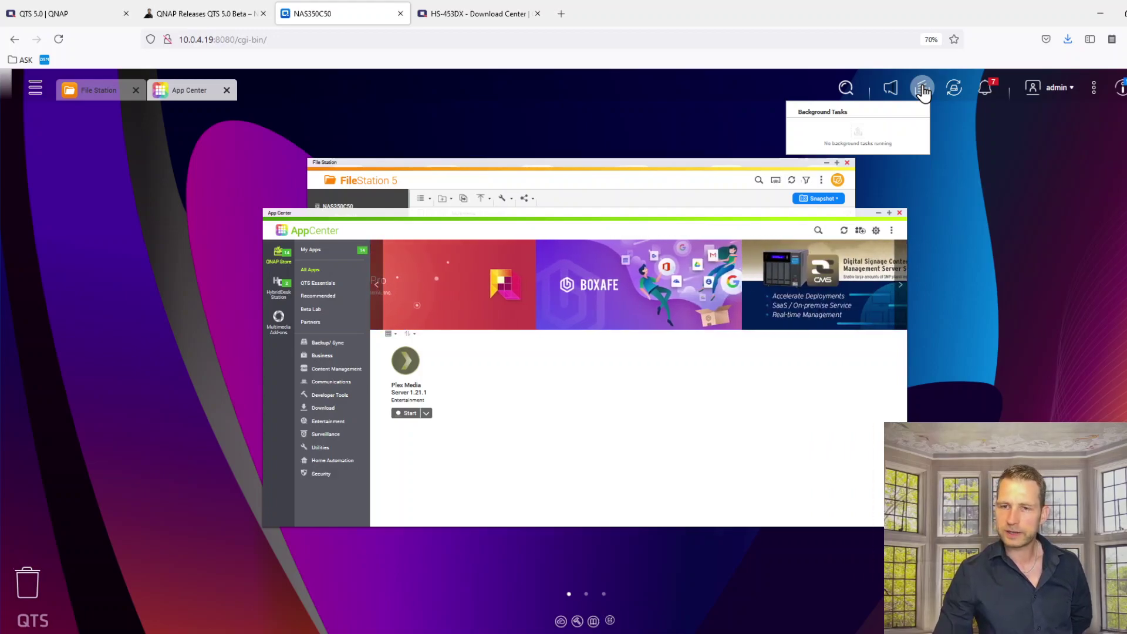
left_click(953, 89)
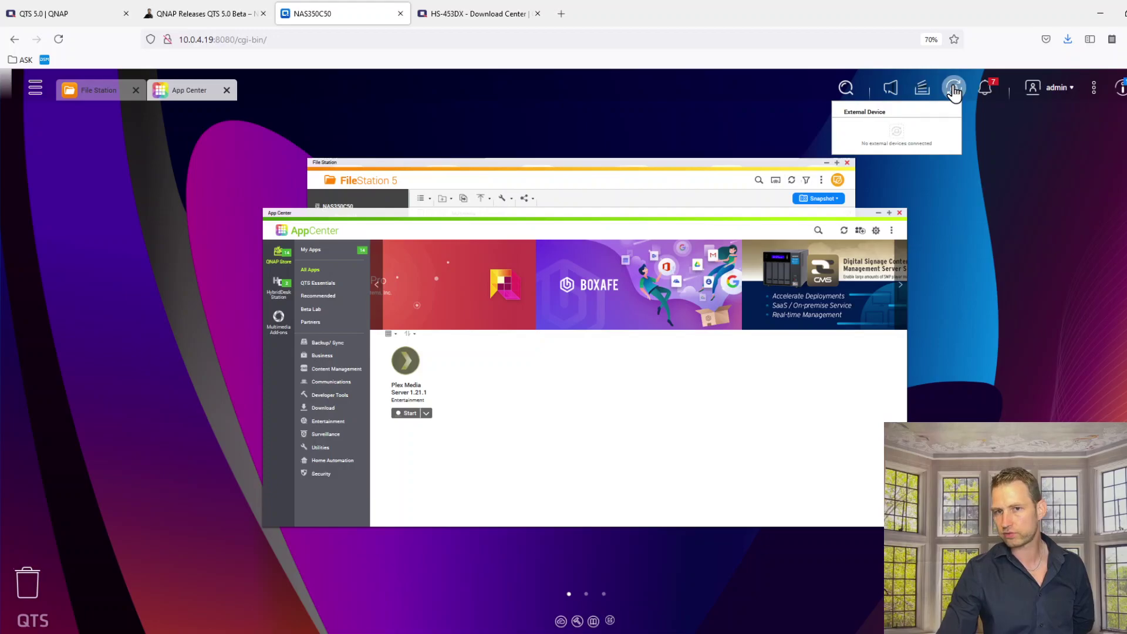
left_click(985, 91)
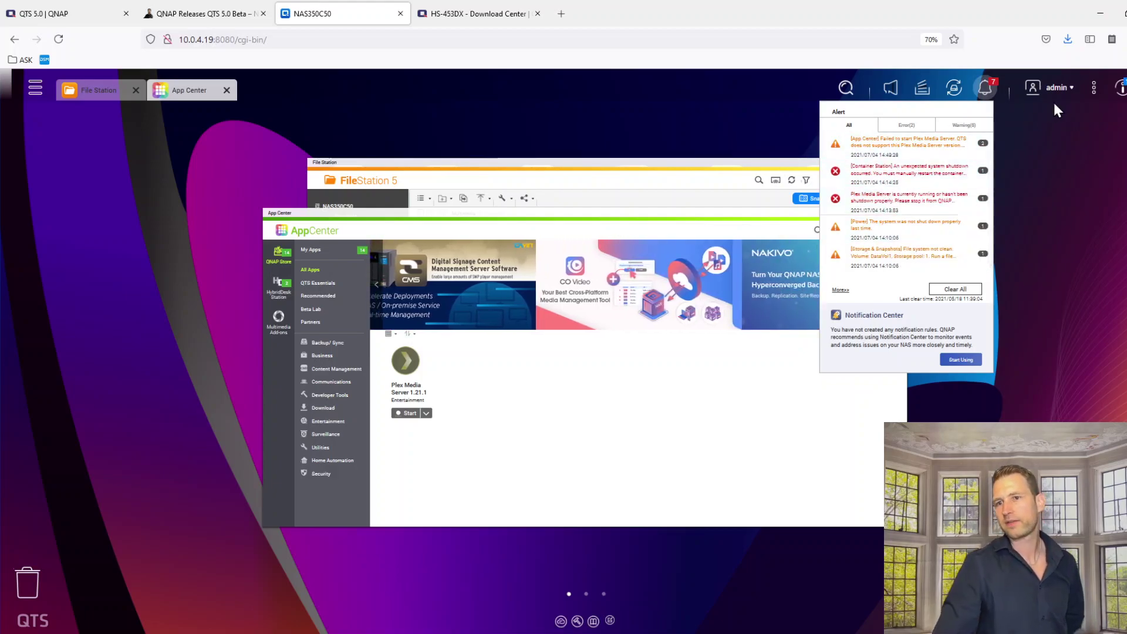
left_click(1067, 89)
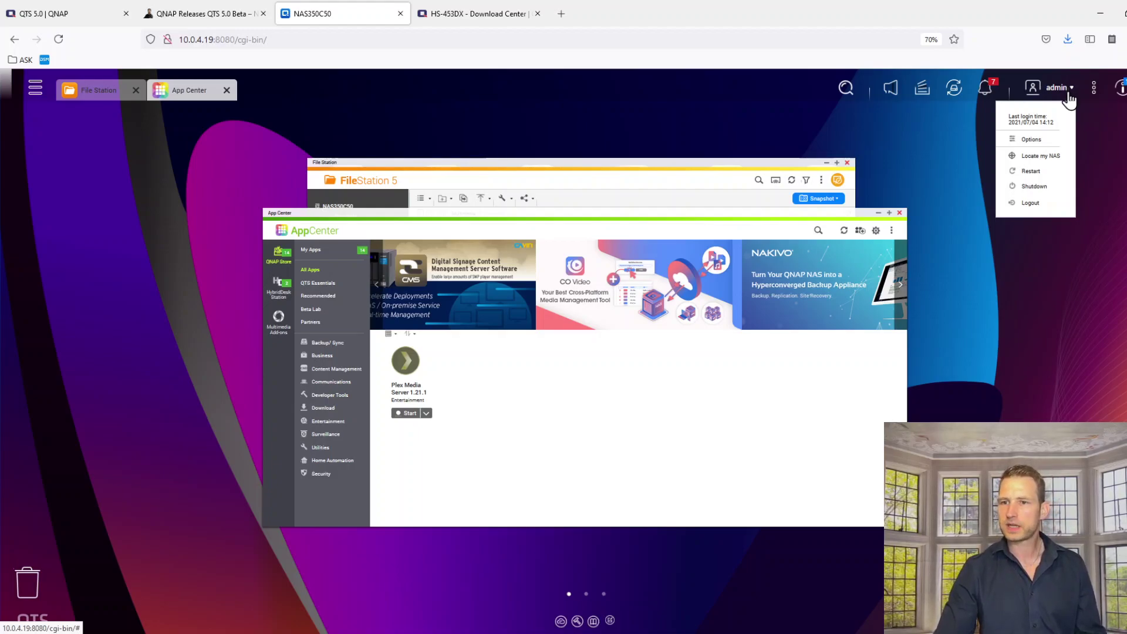
left_click(1033, 141)
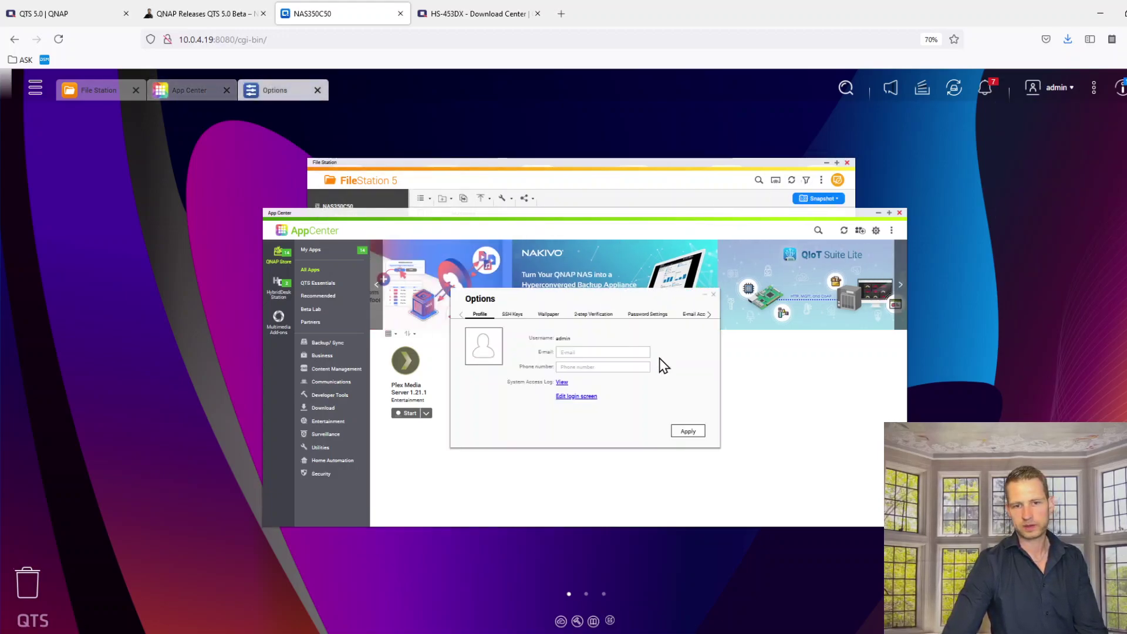
left_click(713, 294)
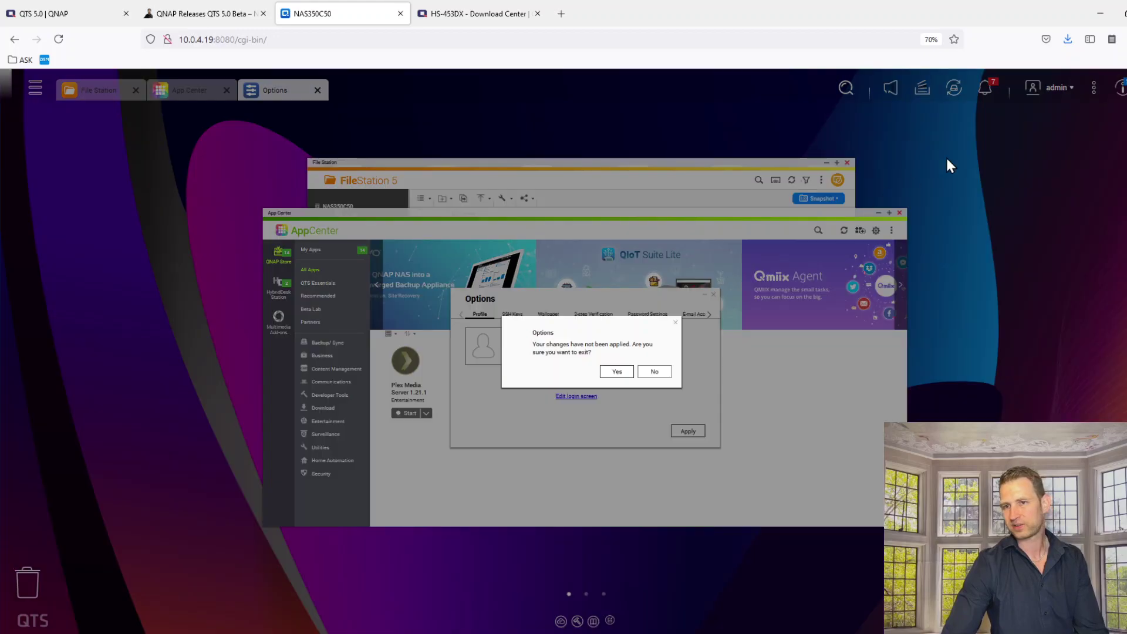
left_click(617, 371)
left_click(1091, 89)
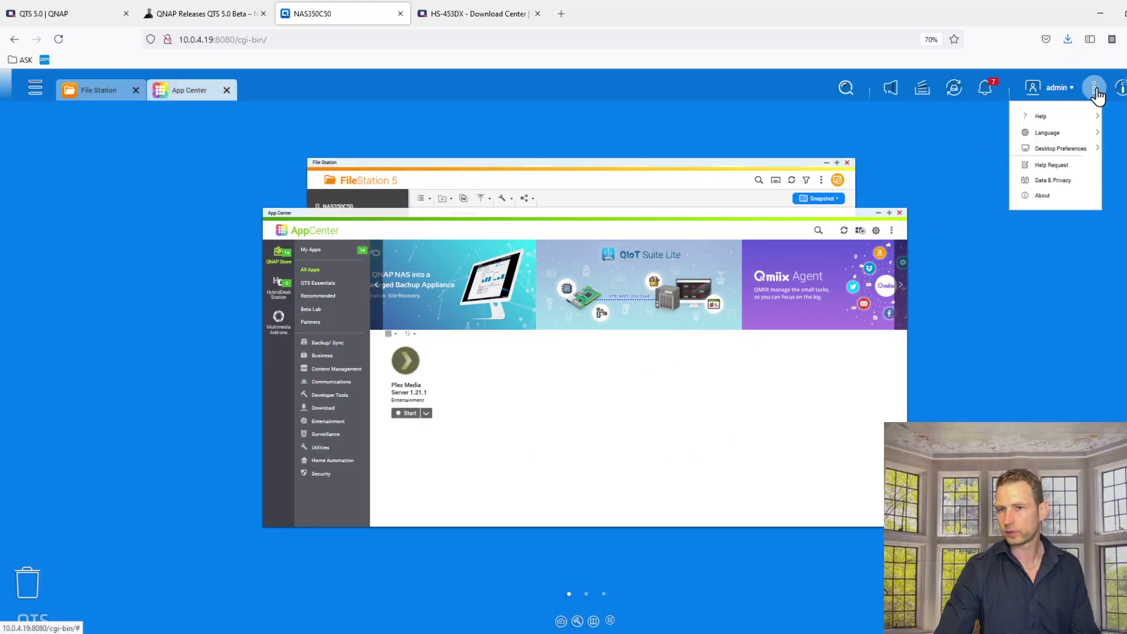
mouse_move(1078, 119)
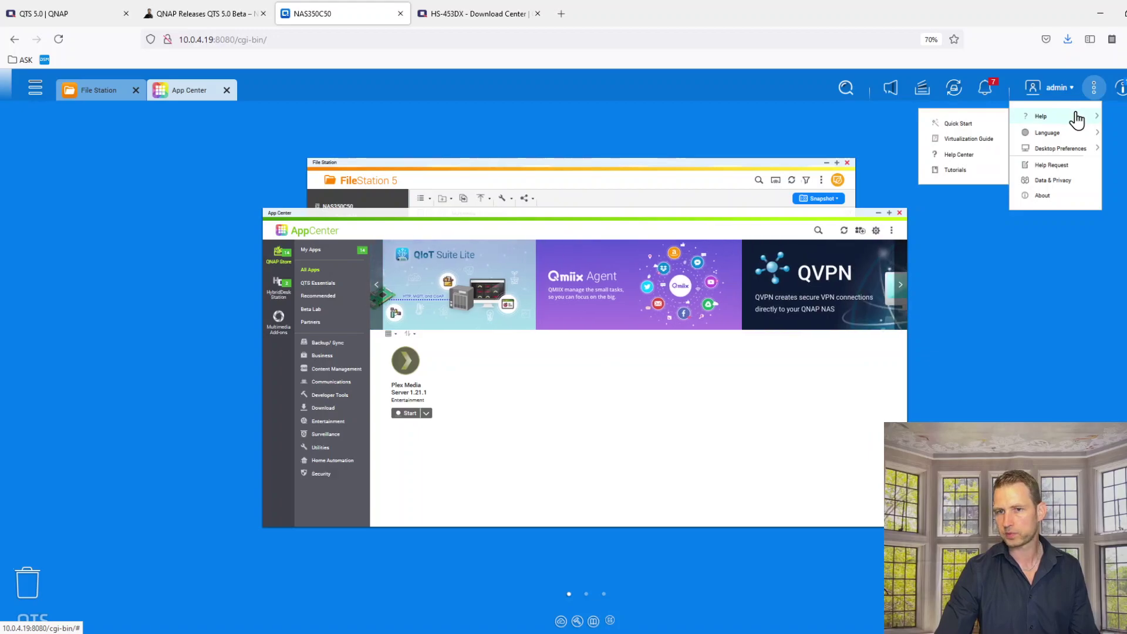
mouse_move(1075, 140)
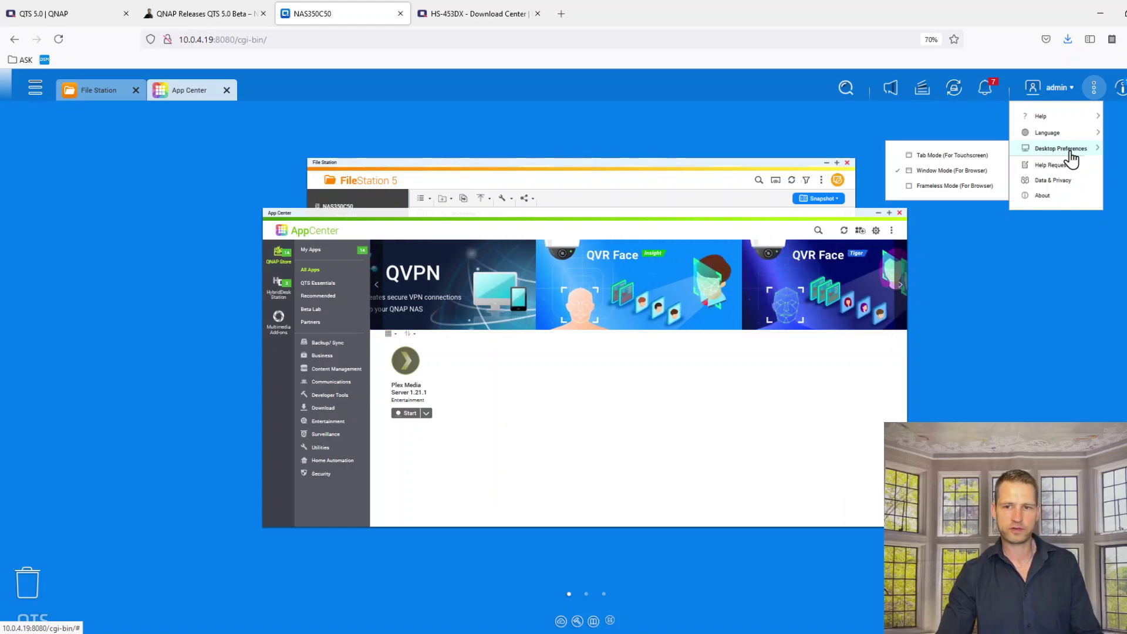
left_click(951, 157)
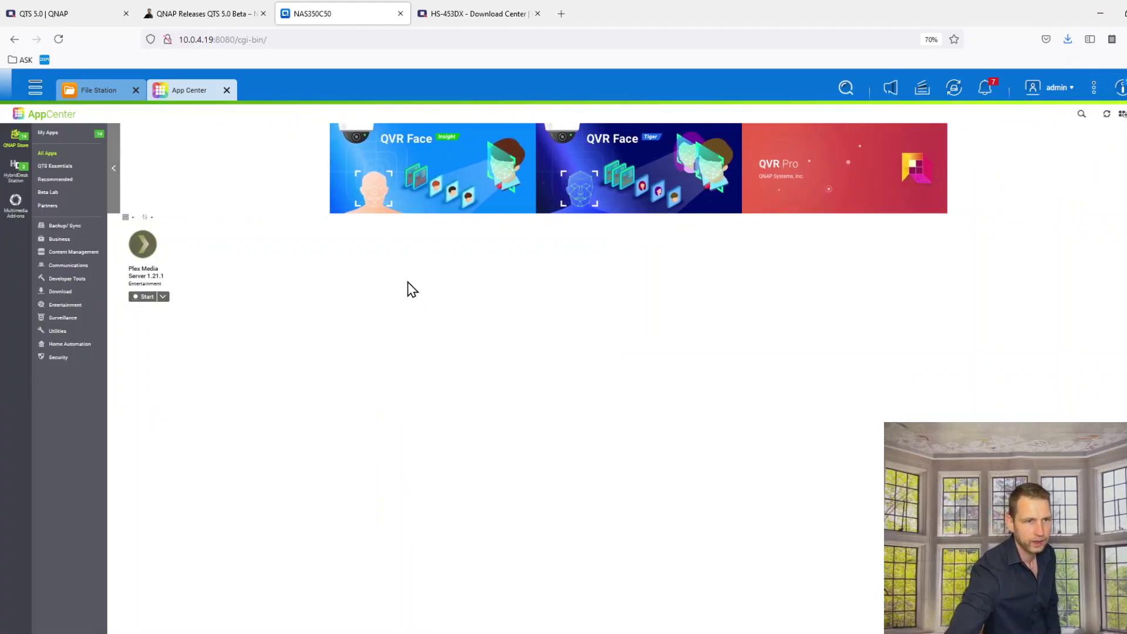
left_click(1090, 88)
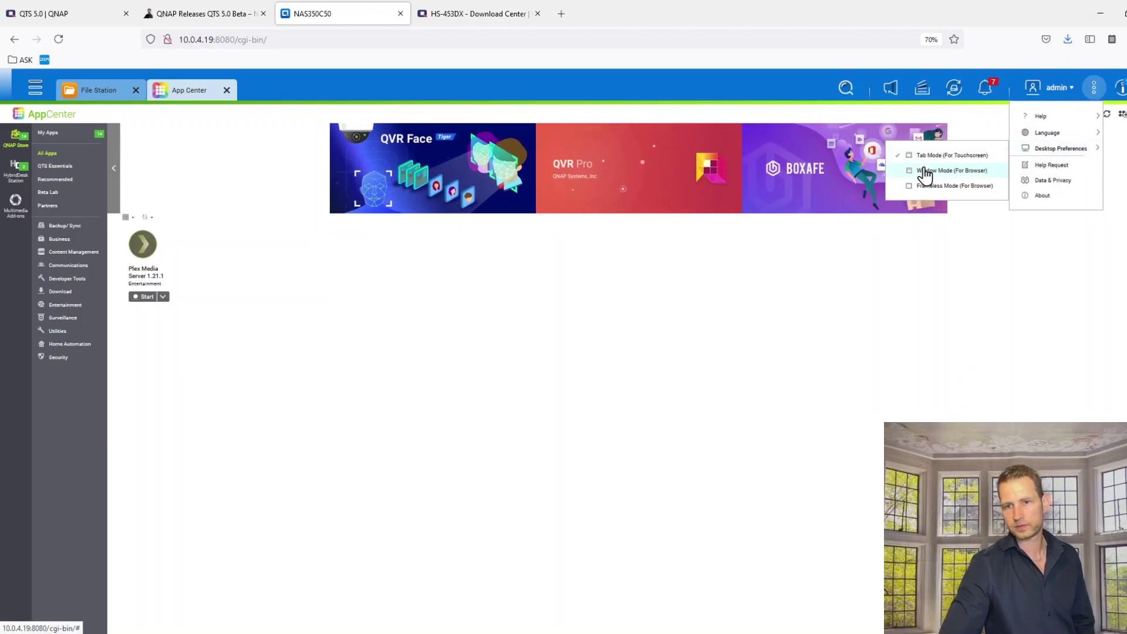
left_click(924, 171)
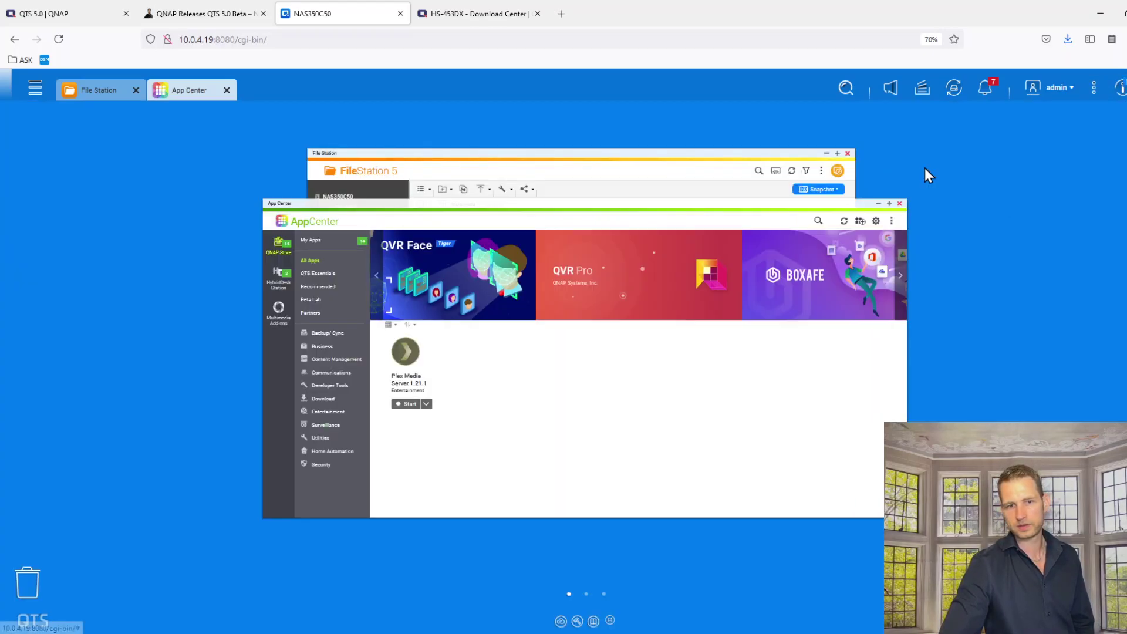
left_click(1093, 88)
mouse_move(1071, 152)
left_click(951, 184)
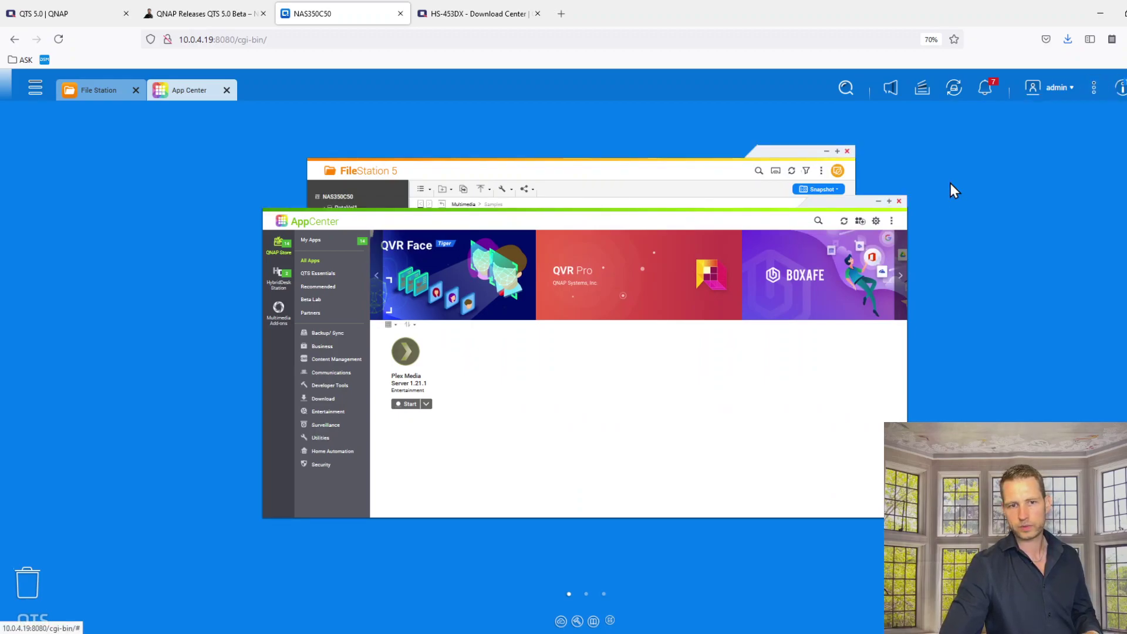
left_click(1093, 87)
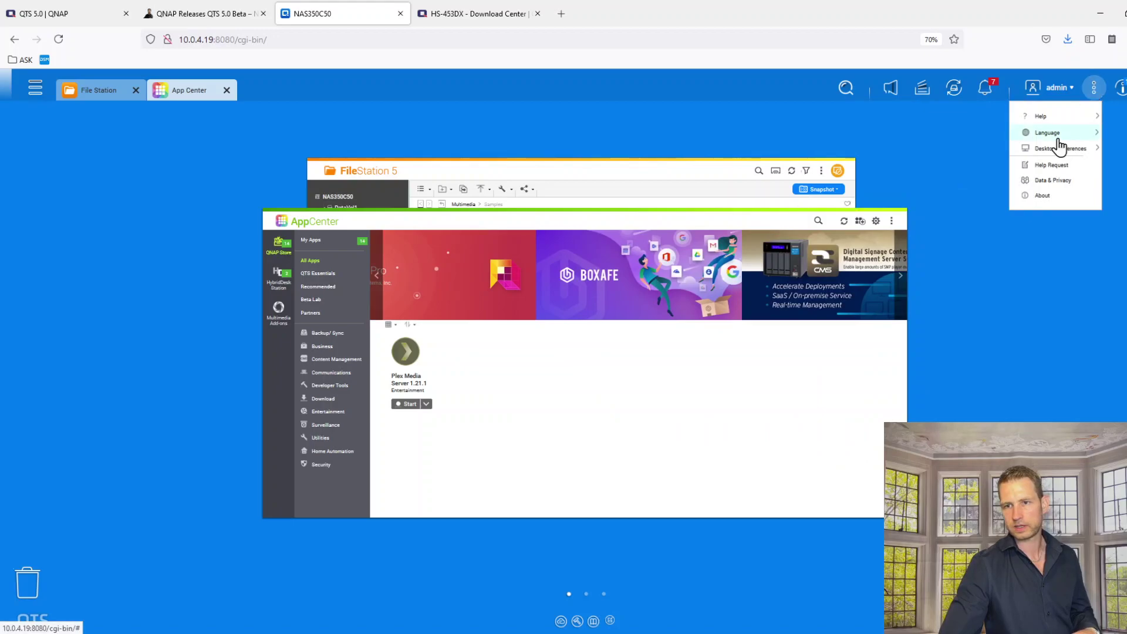
left_click(1061, 94)
left_click(1094, 88)
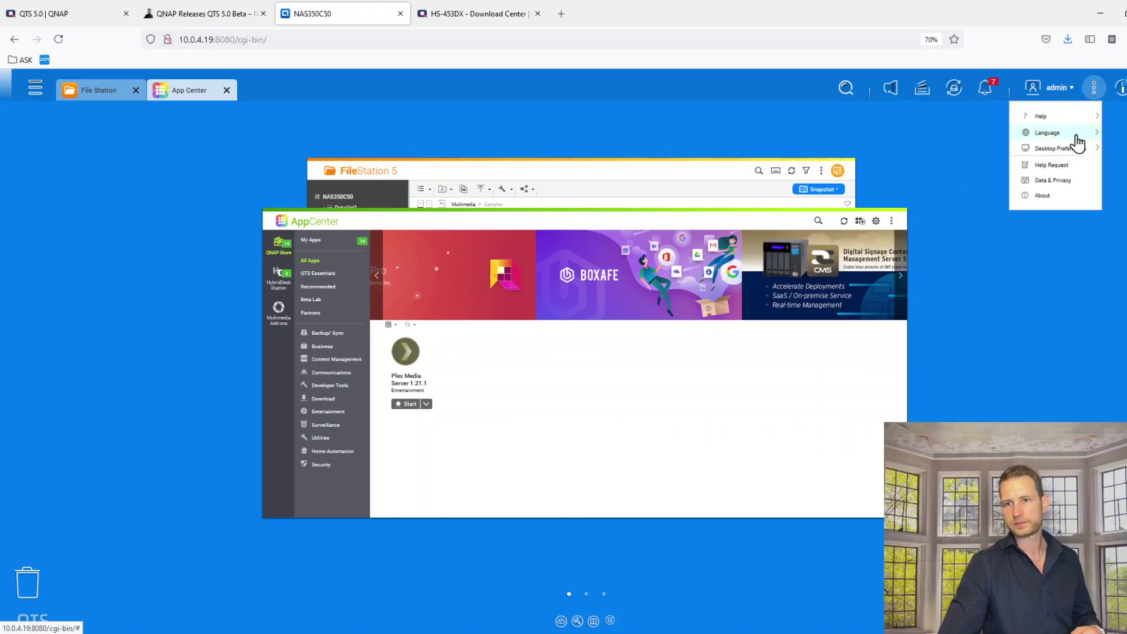
mouse_move(1056, 152)
left_click(966, 170)
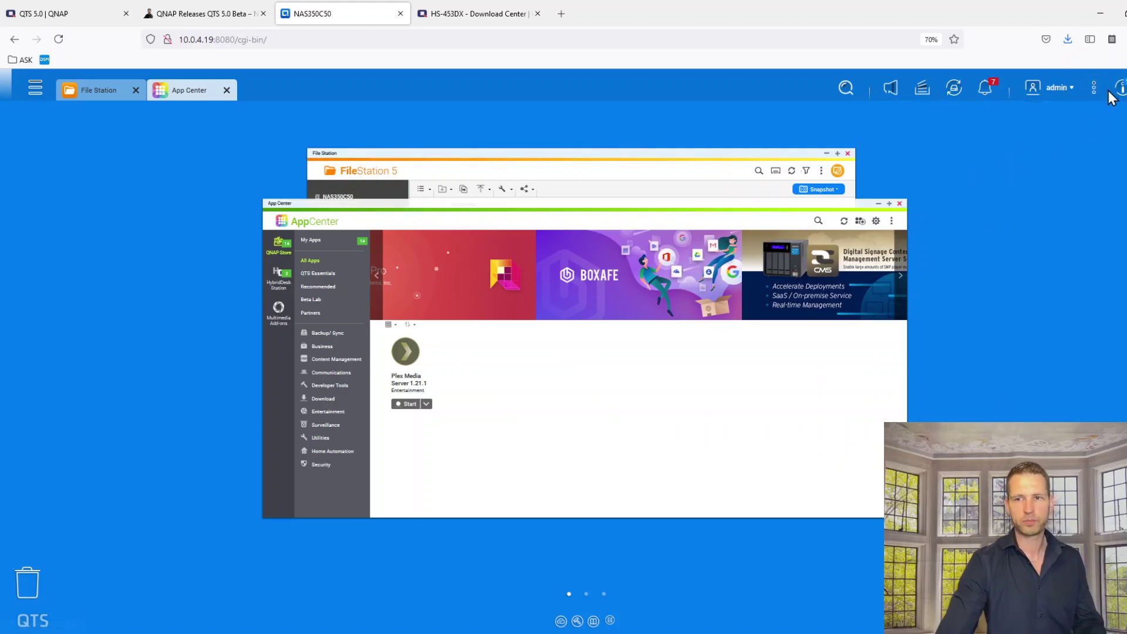
left_click(1093, 88)
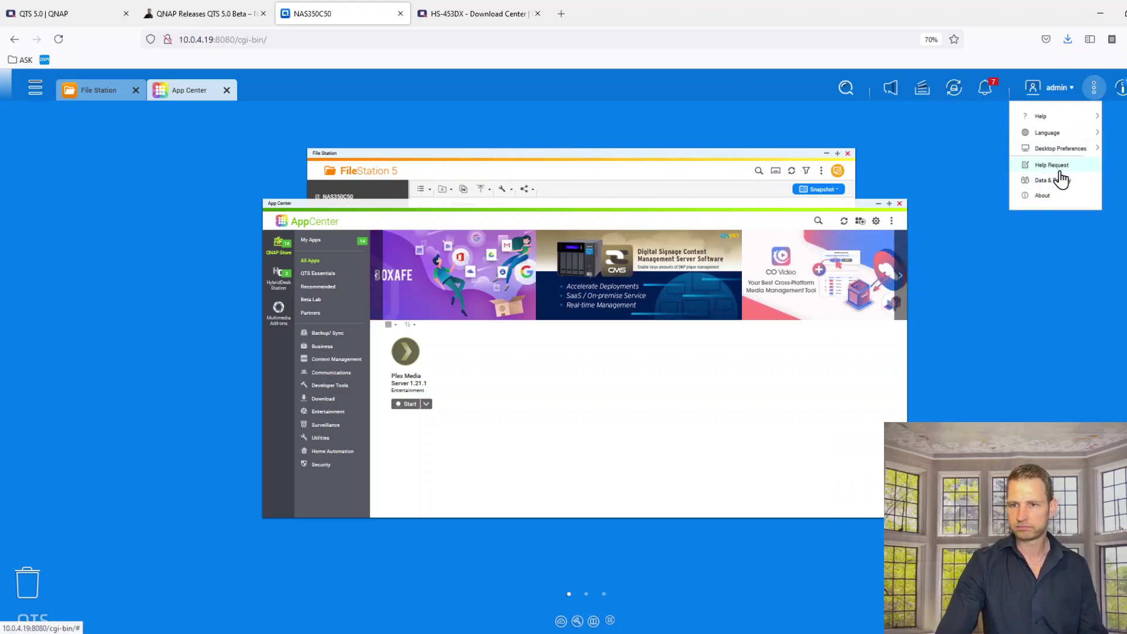
left_click(1044, 196)
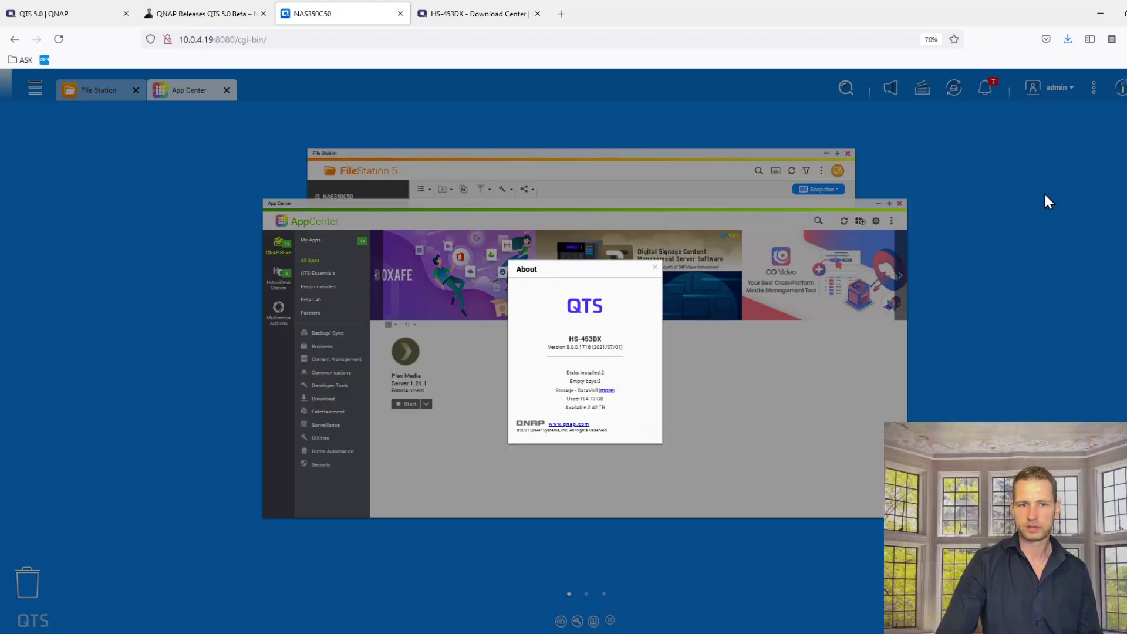
left_click(655, 267)
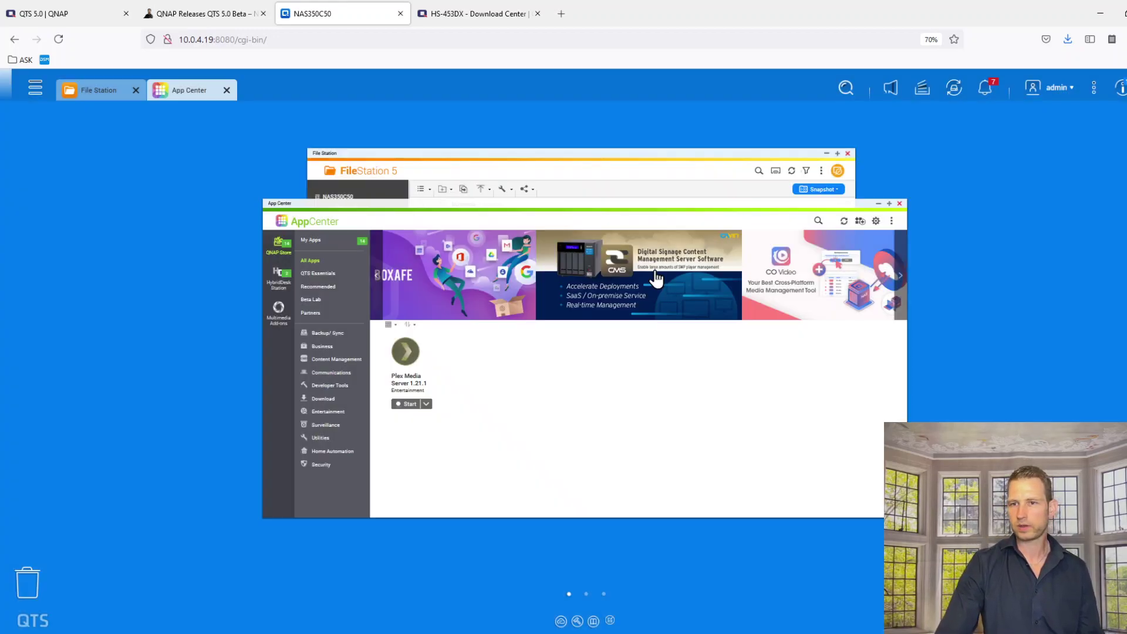
left_click(1116, 90)
left_click(1119, 90)
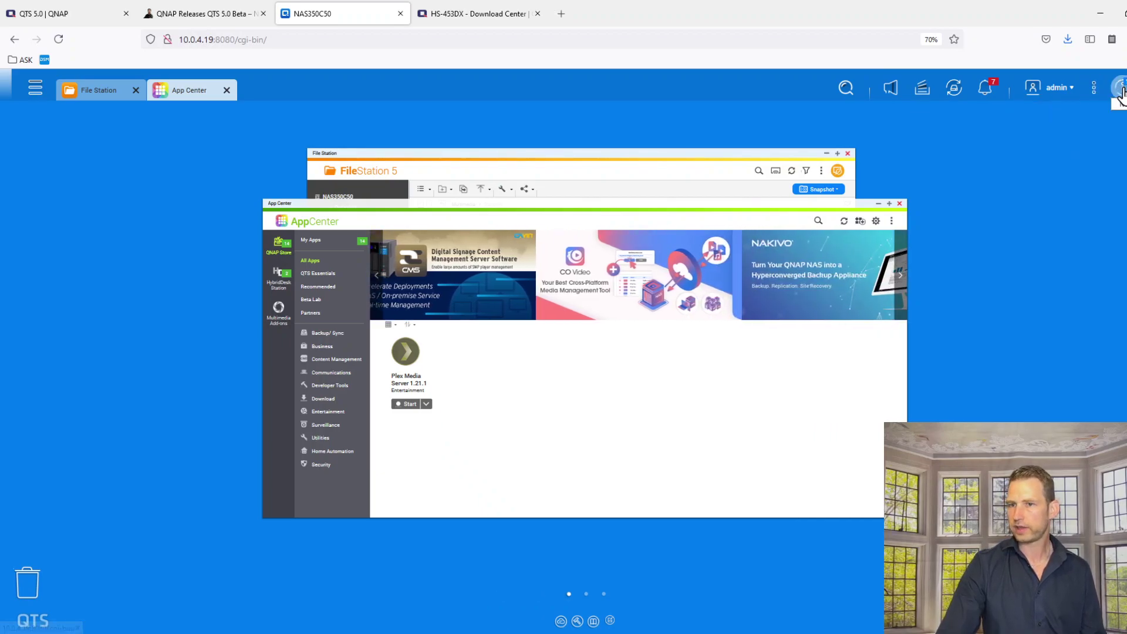
Check the system messages notice board and the desktop options menu
left_click(1121, 92)
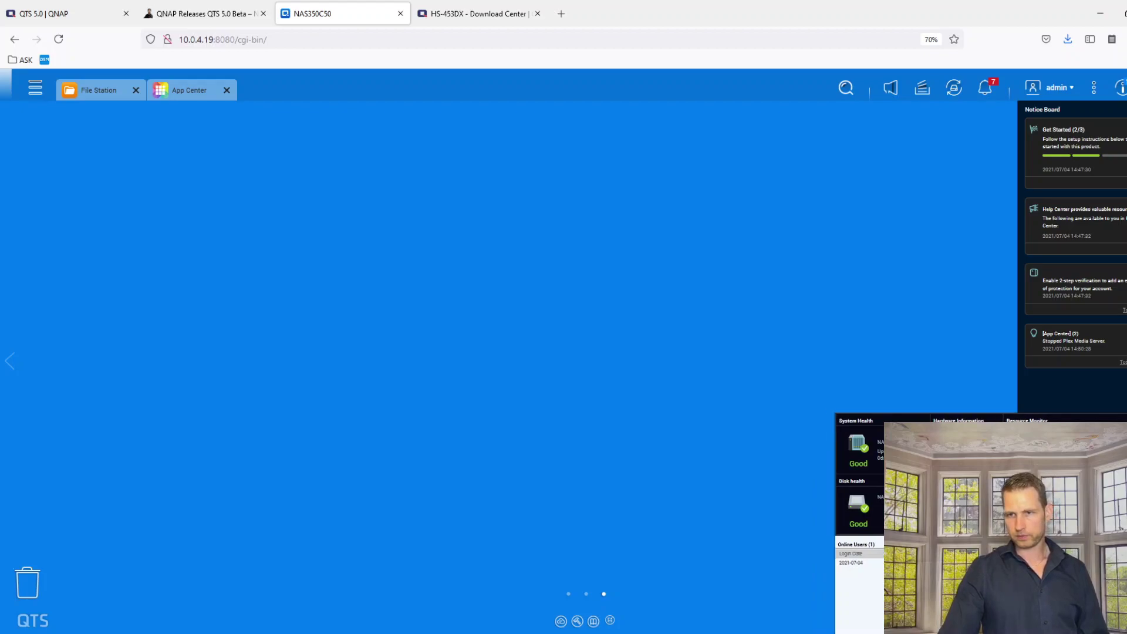
left_click(1119, 88)
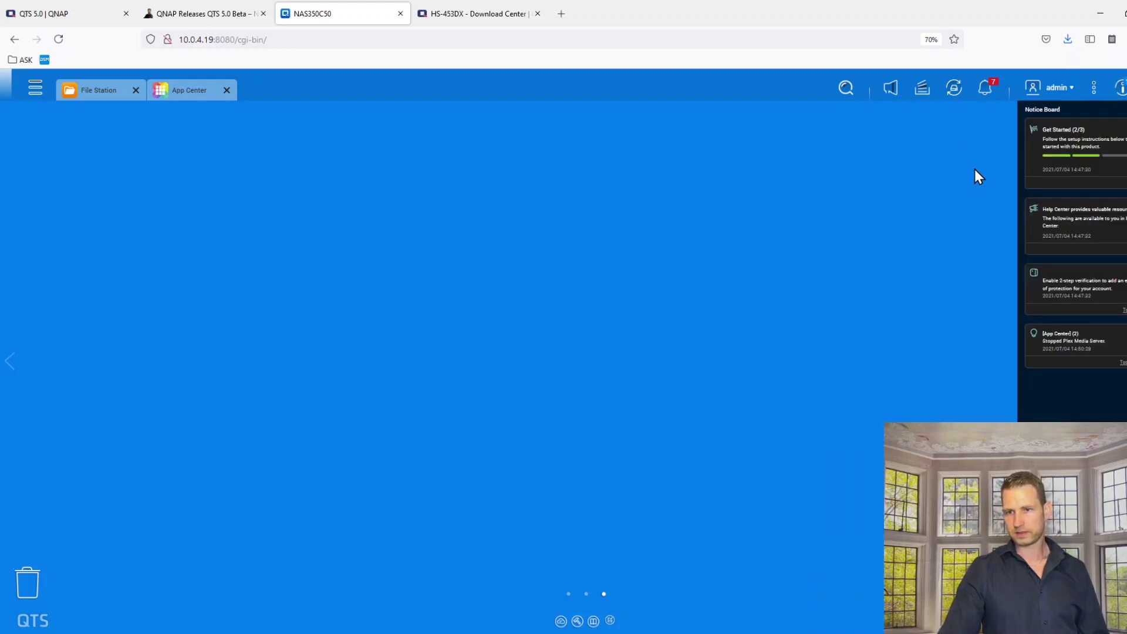
left_click(1096, 89)
left_click(1095, 89)
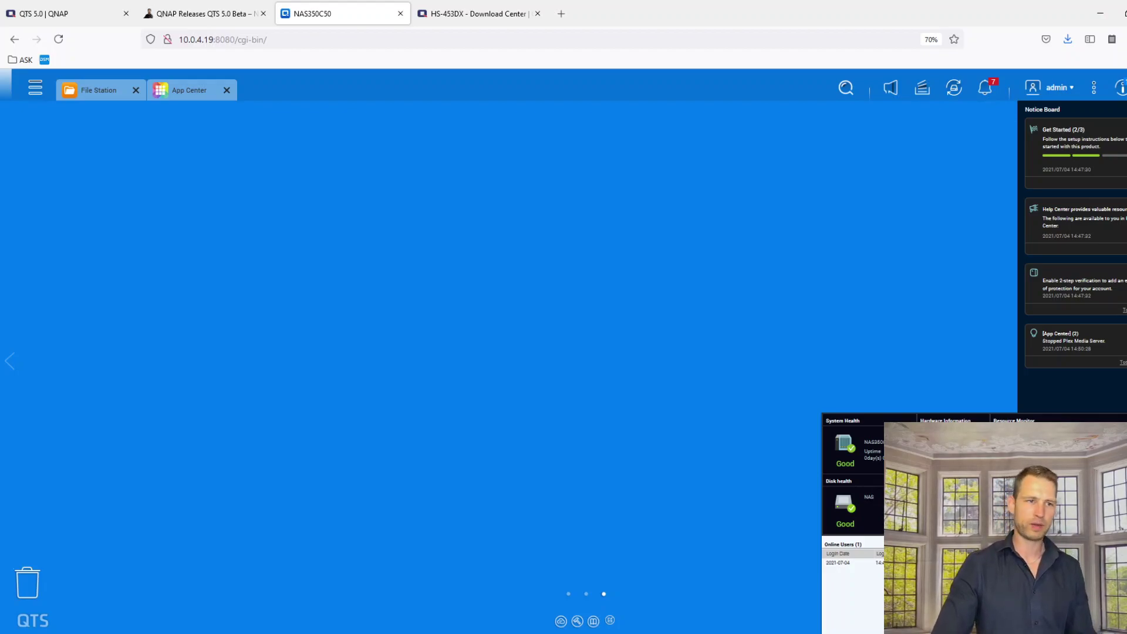
Close the system health dashboard, open the Recycle Bin in File Station, and open the main menu
left_click(522, 346)
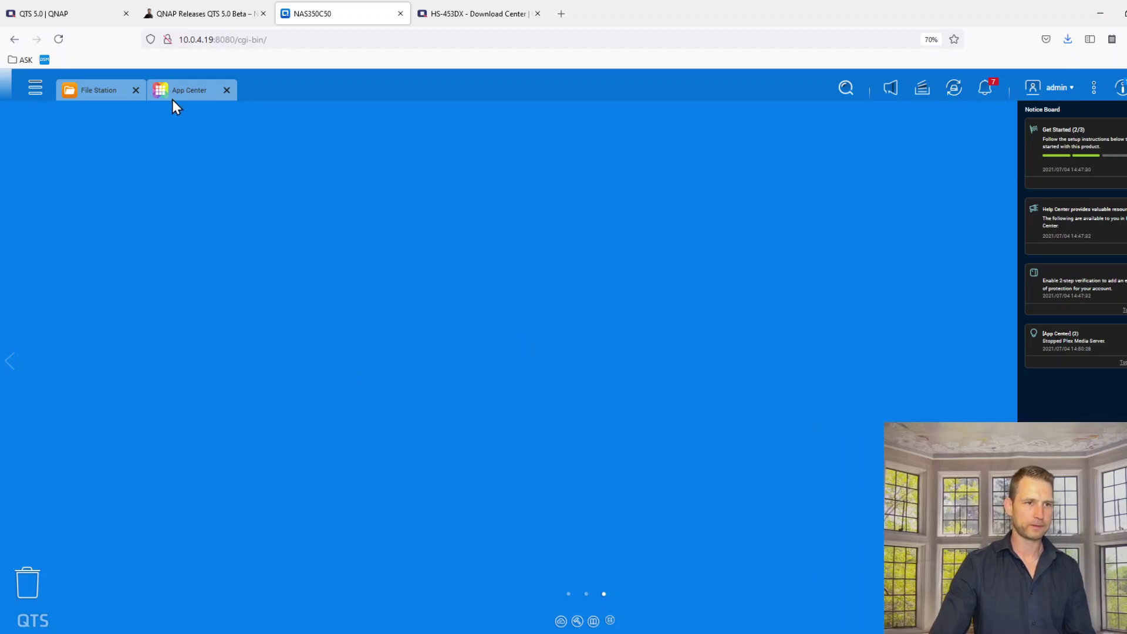
left_click(28, 586)
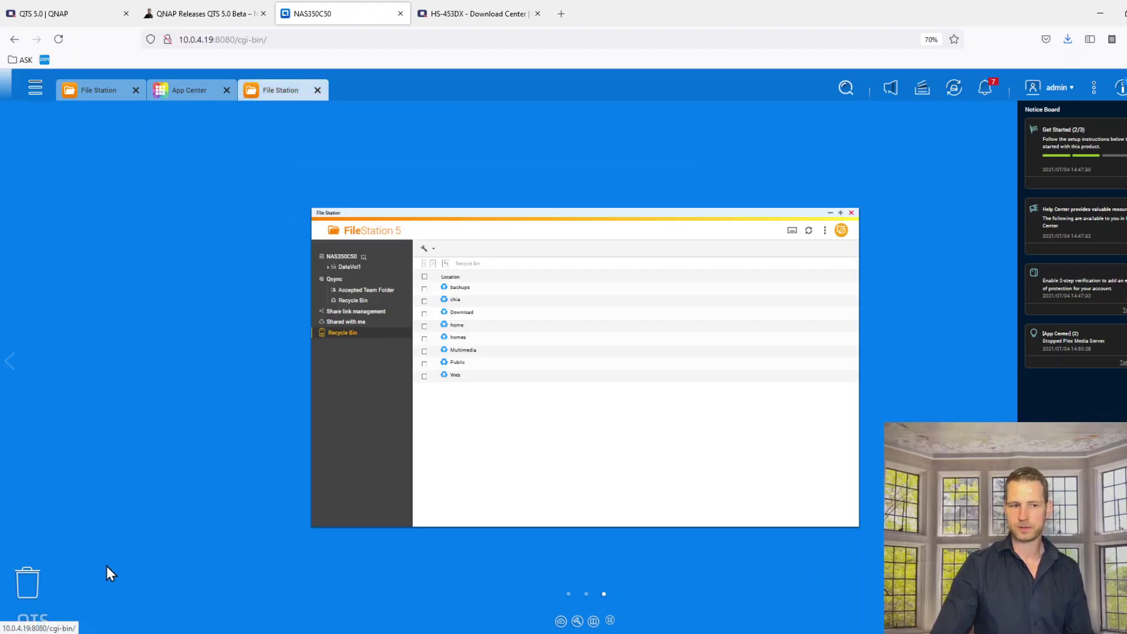
left_click(34, 88)
Highlight the Increased security heading in the QTS 5.0 article, then return to the NAS
left_click(235, 12)
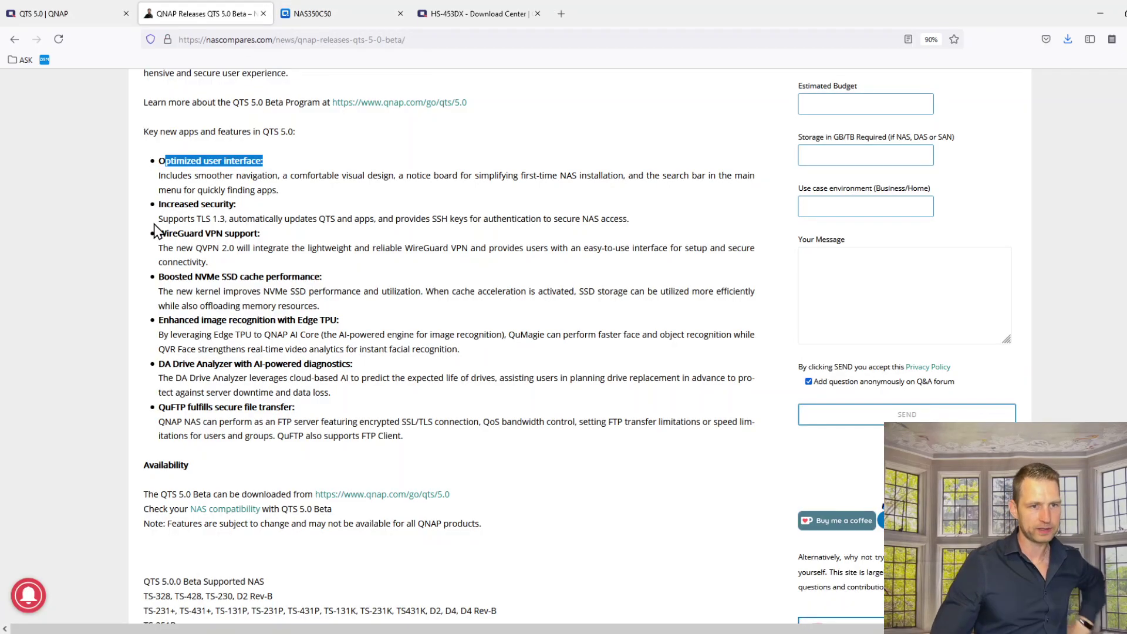
left_click_drag(167, 203, 208, 198)
left_click(315, 14)
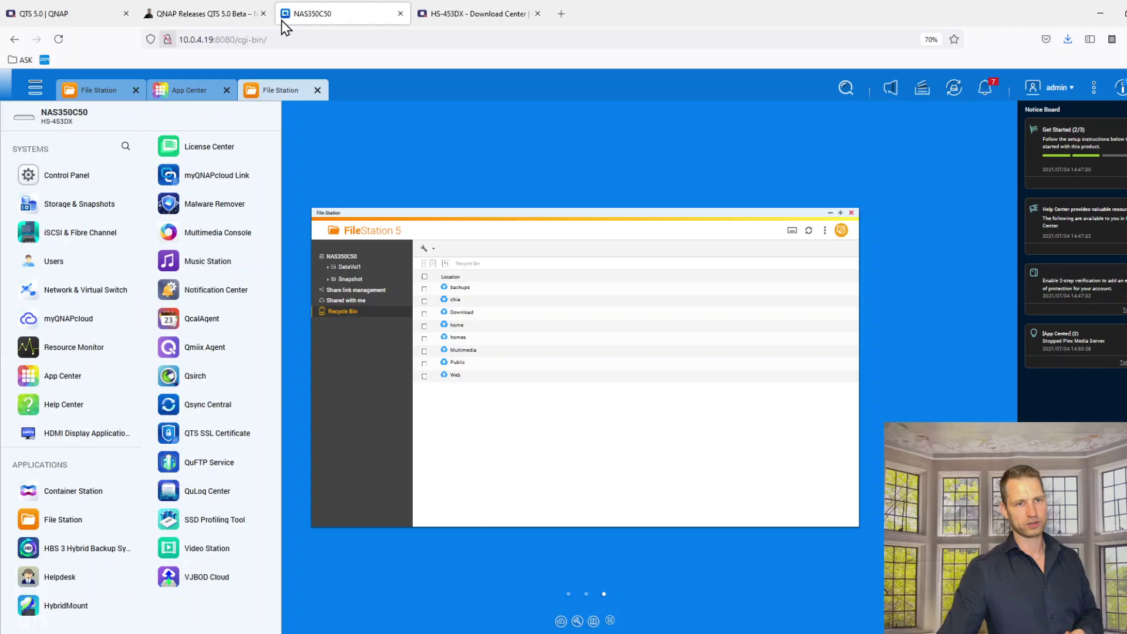
Select and copy the word WireGuard from the article's feature list, then return to the NAS desktop
left_click(242, 14)
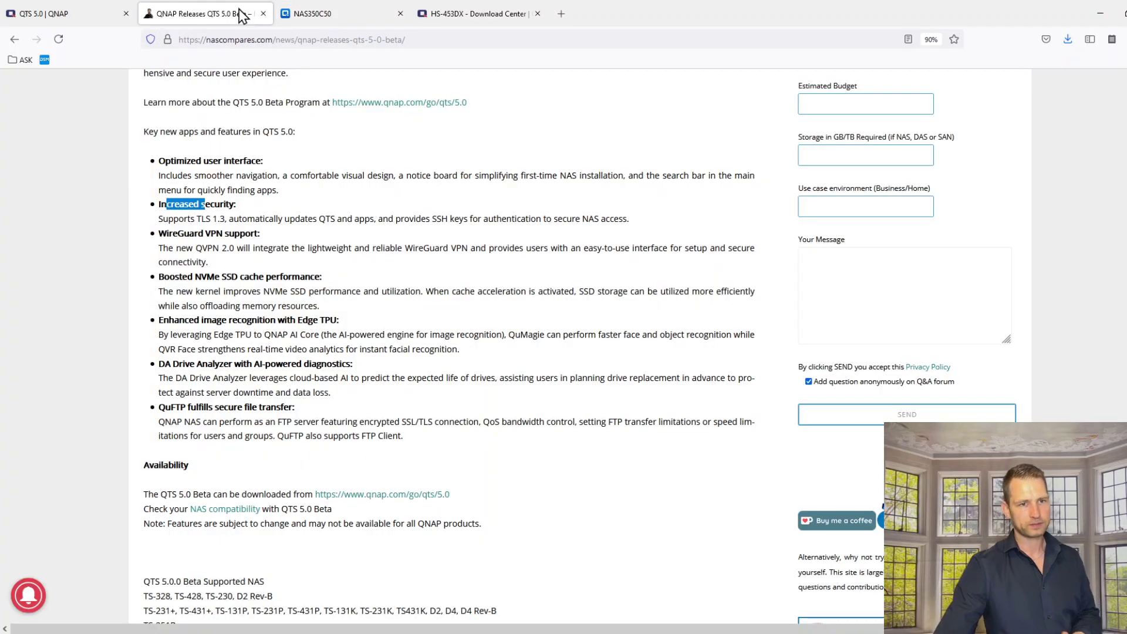
left_click_drag(167, 233, 224, 234)
double_click(177, 234)
key("ctrl+c")
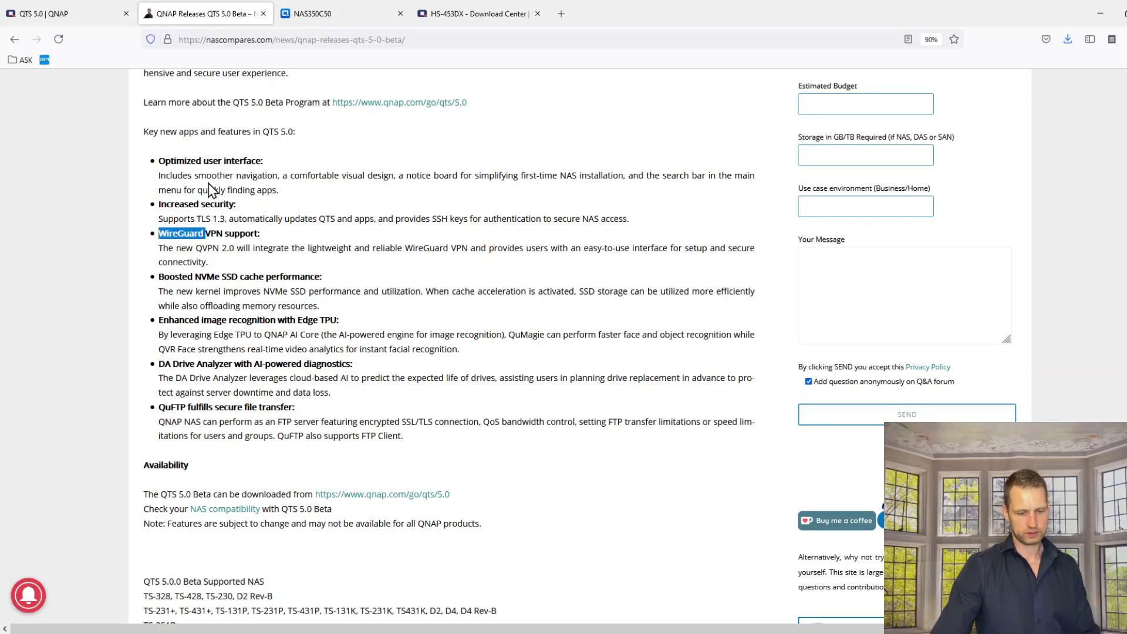
left_click(322, 15)
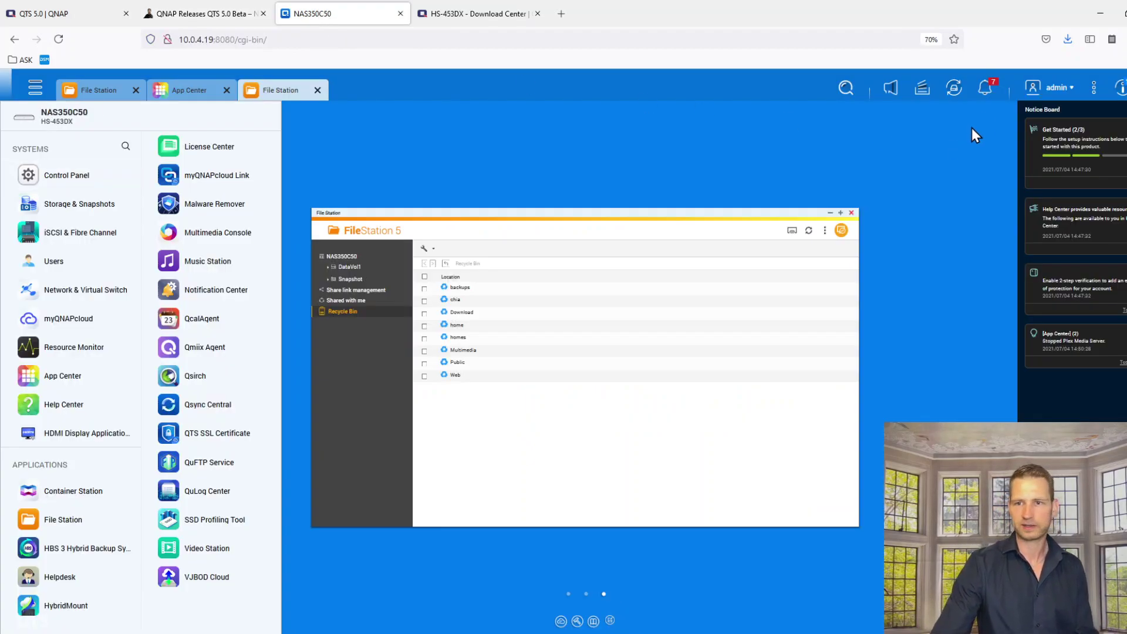
Search for 'WireGuard' in App Center, which returns no matching apps
left_click(840, 91)
key("ctrl+v")
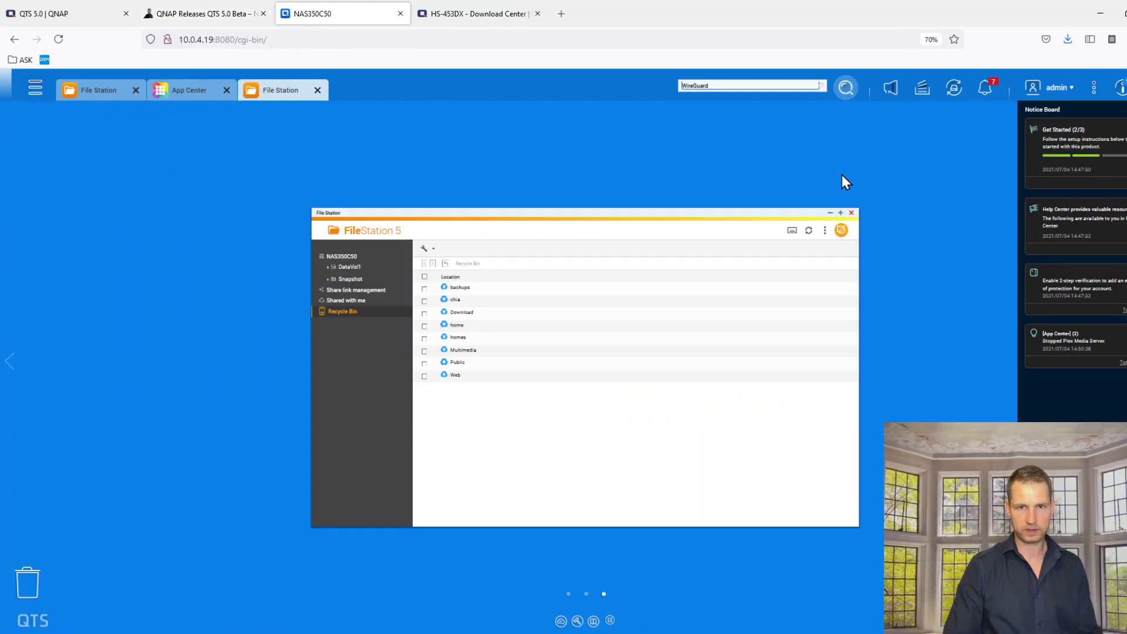
left_click(200, 91)
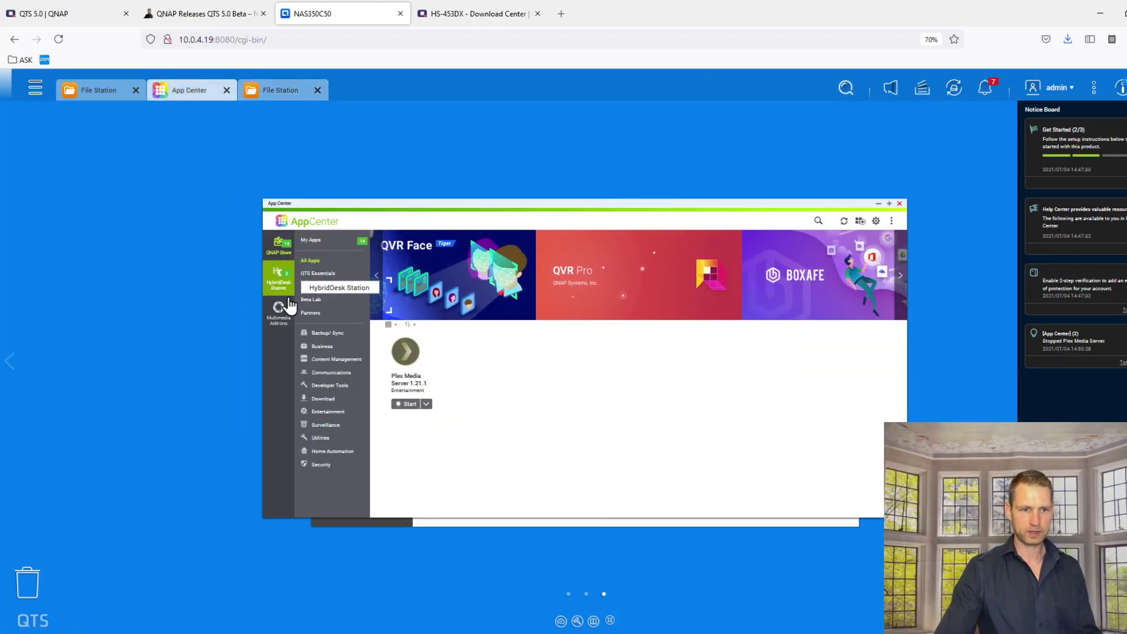
left_click(310, 240)
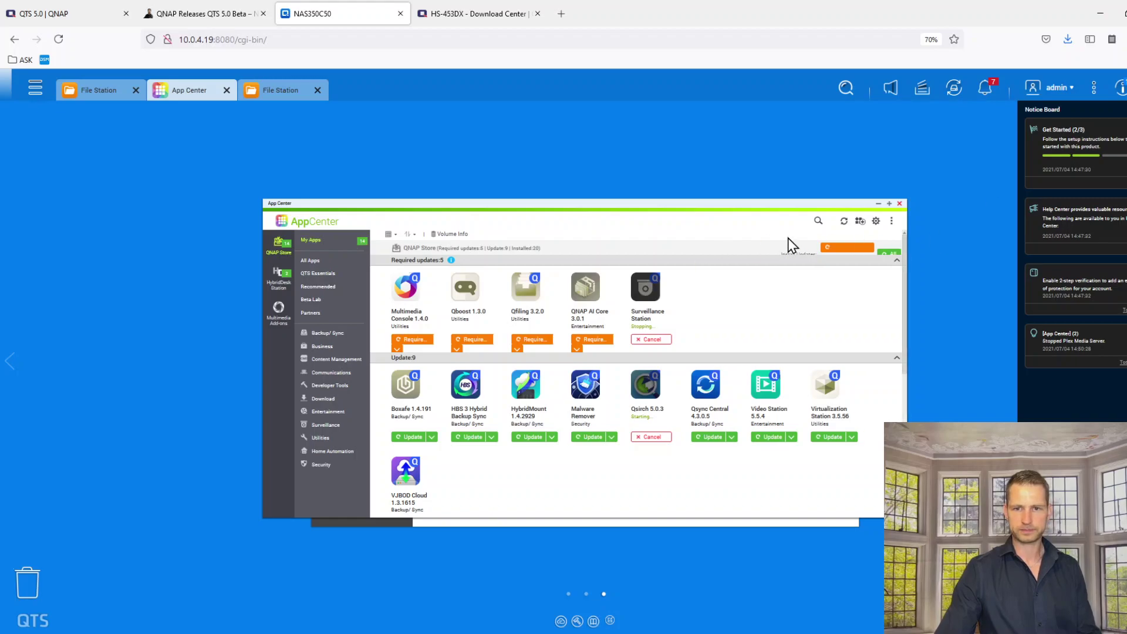
left_click(817, 221)
key("ctrl+v")
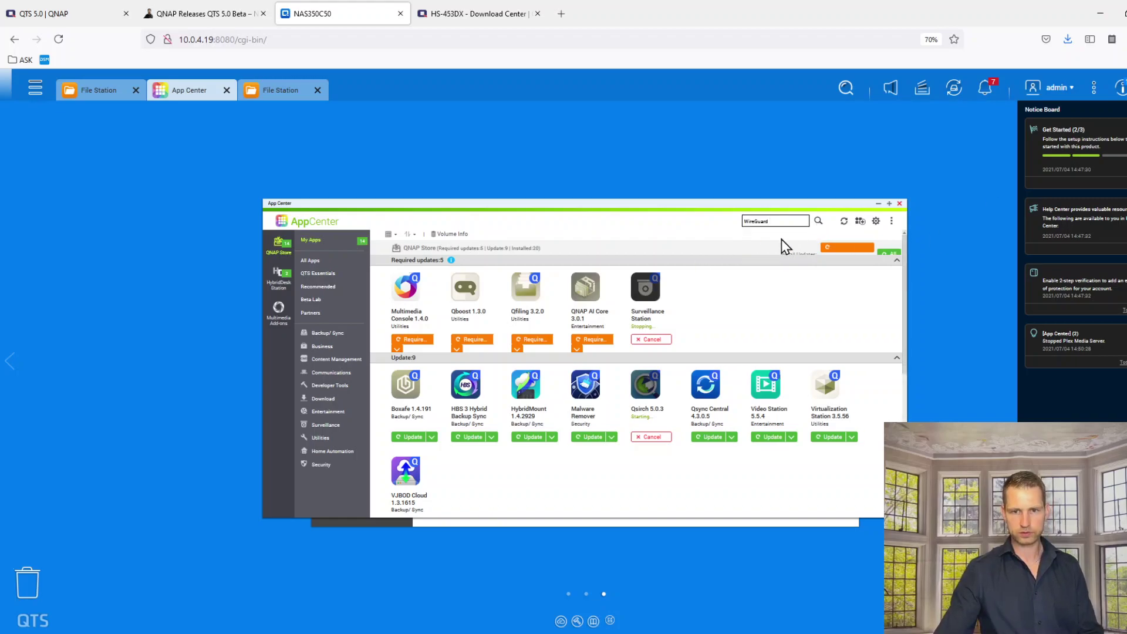
key("Return")
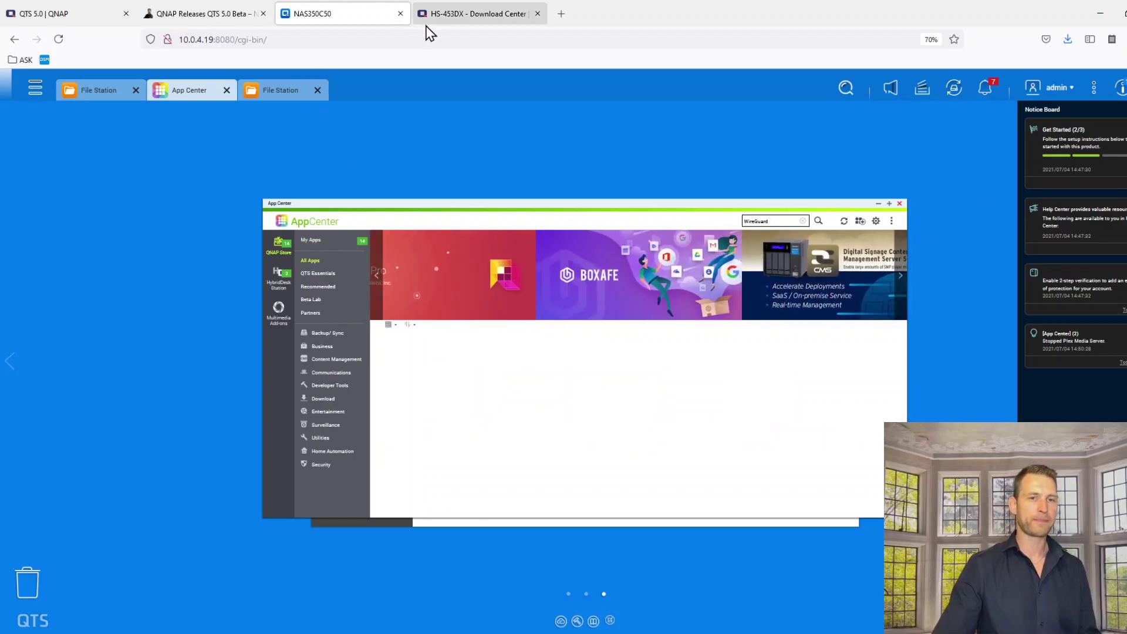
Highlight the Boosted NVMe SSD cache heading in the QTS 5.0 Beta article, then return to the NAS
left_click(213, 19)
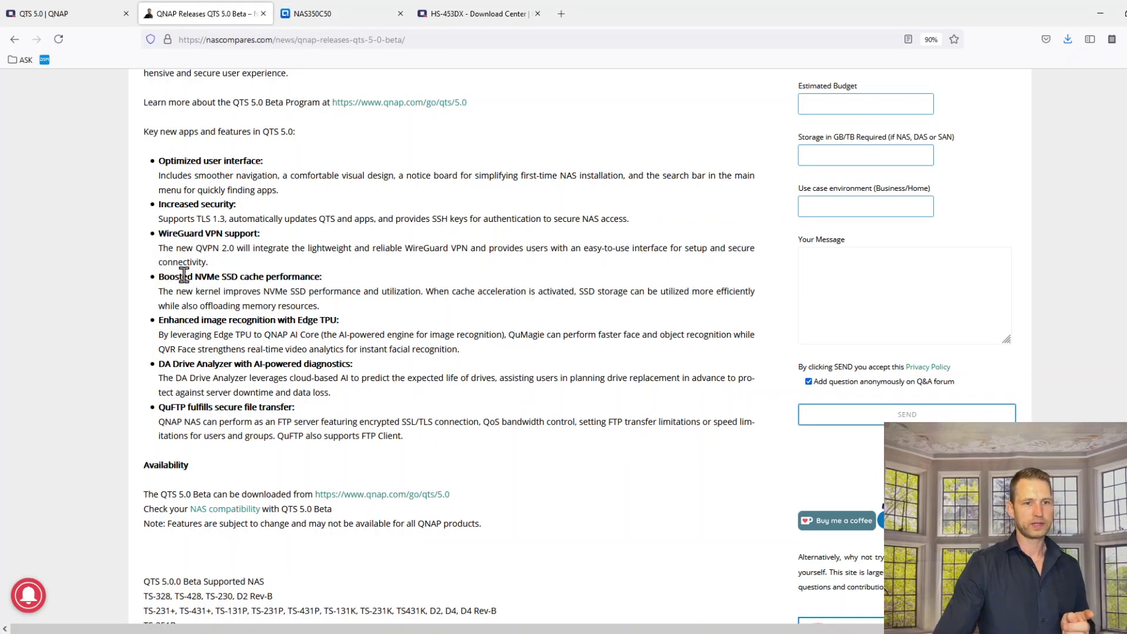
left_click_drag(184, 275, 293, 279)
left_click(326, 14)
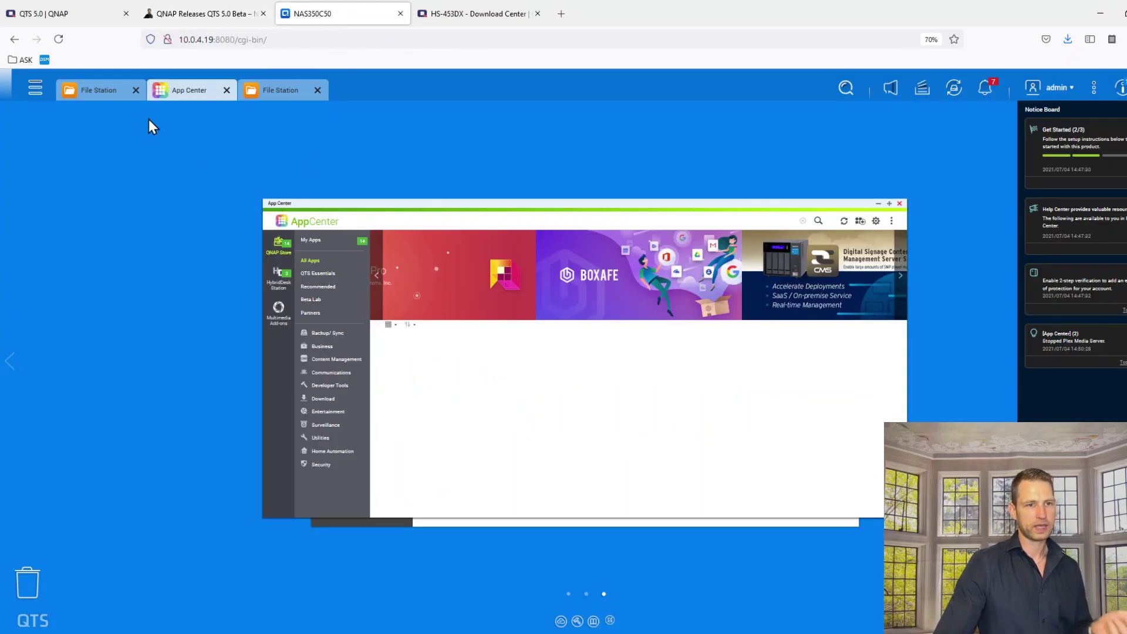
left_click(34, 89)
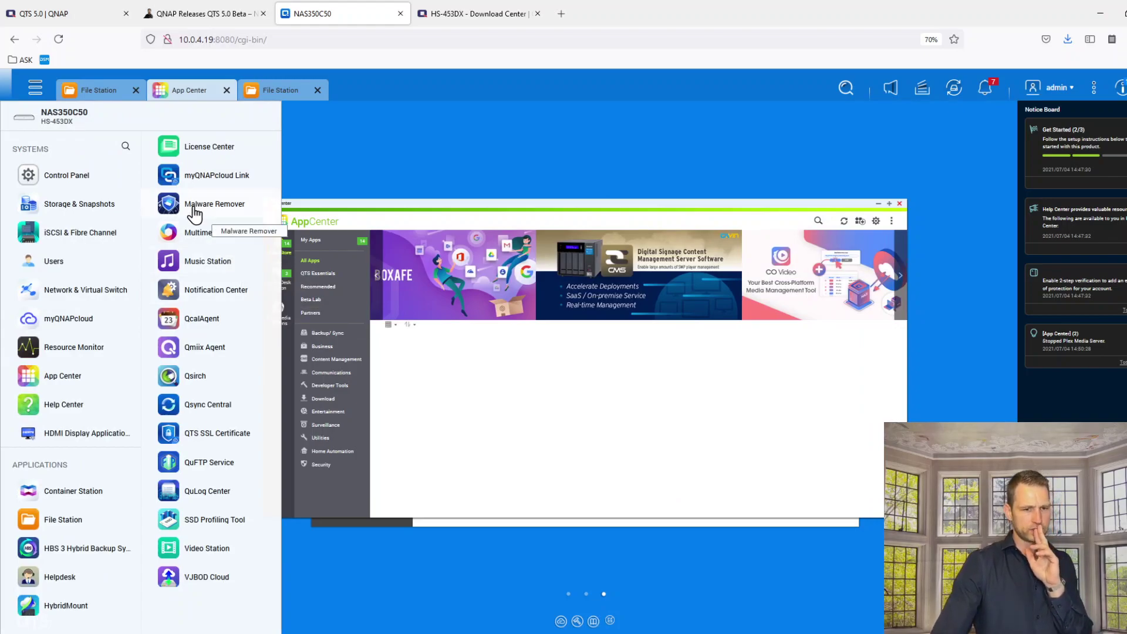
Find Storage & Snapshots via the 'storage' menu search and start a new SSD cache under Cache Acceleration
left_click(126, 146)
type("st")
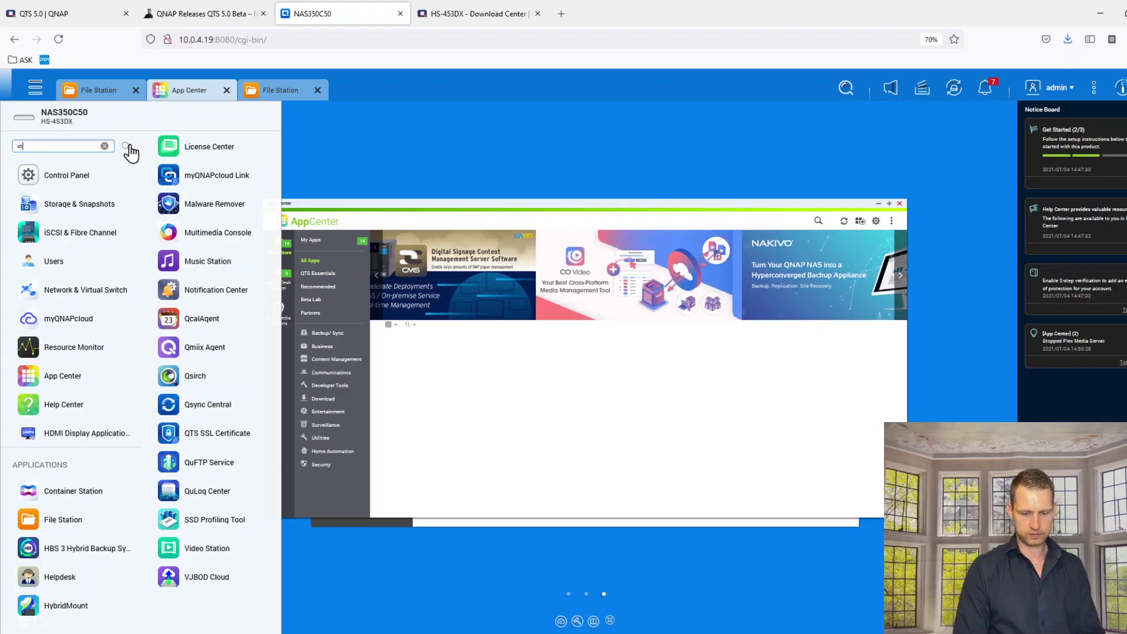
type("orage")
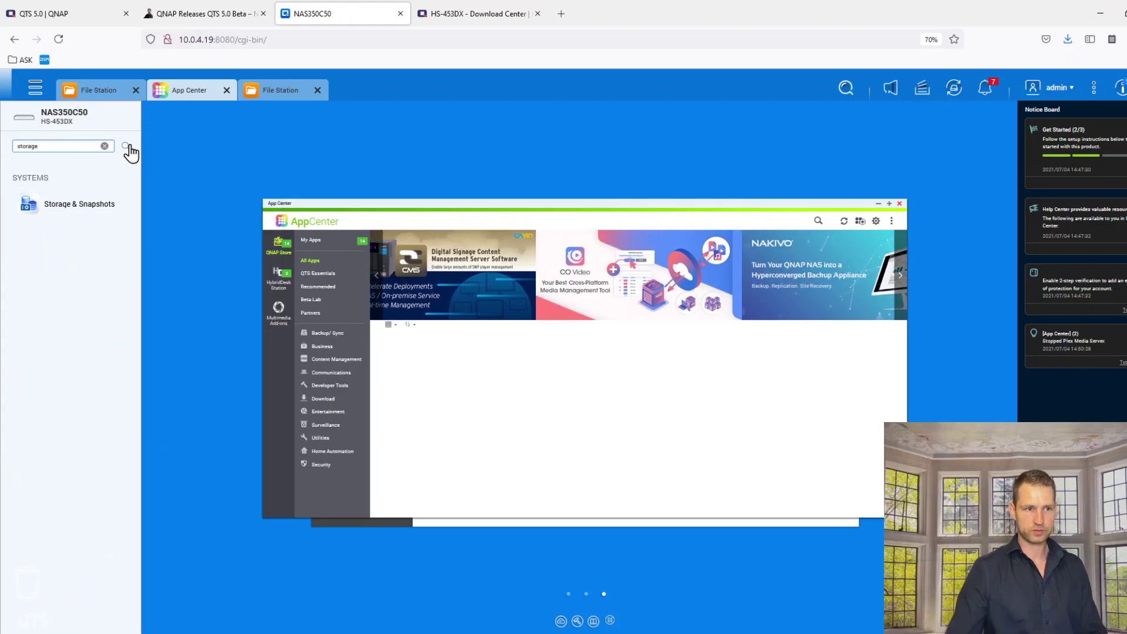
left_click(57, 203)
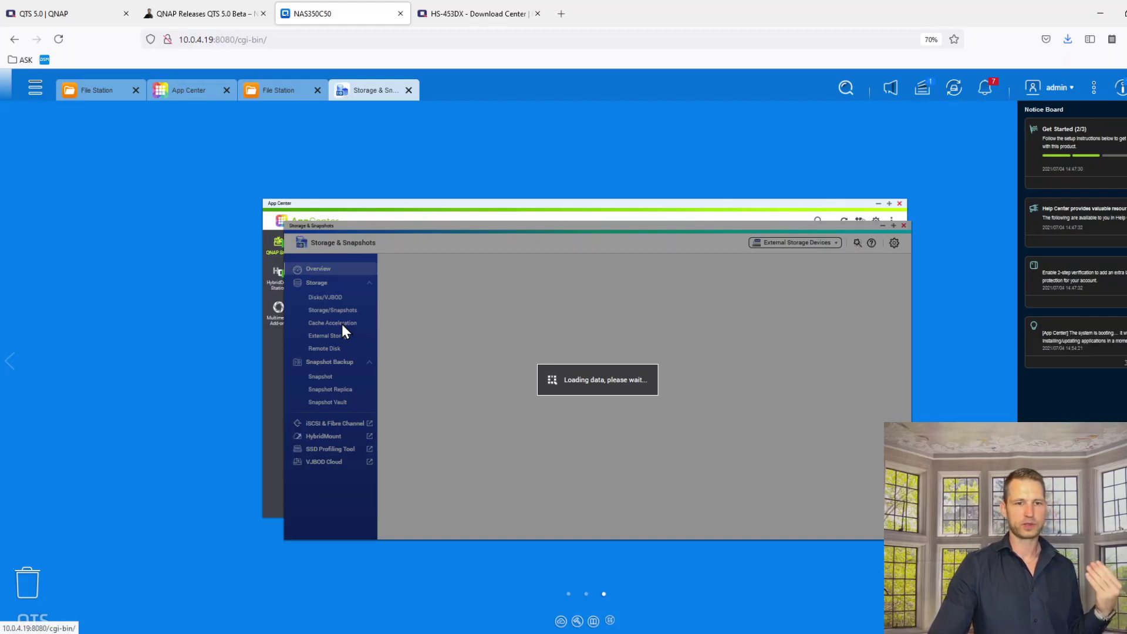
left_click(343, 324)
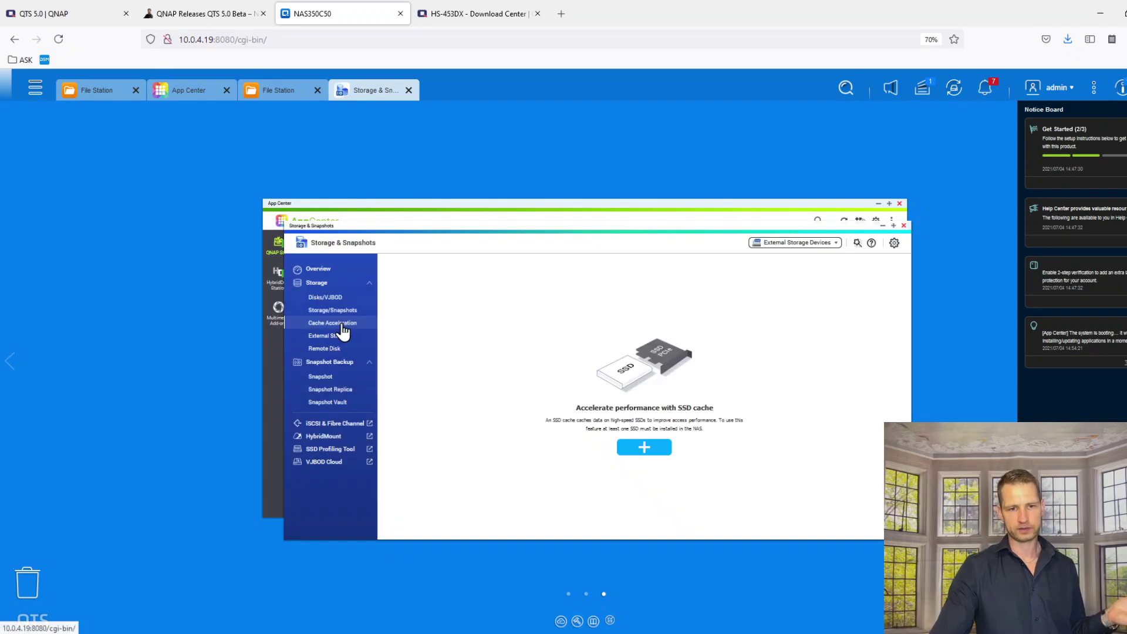
left_click(660, 448)
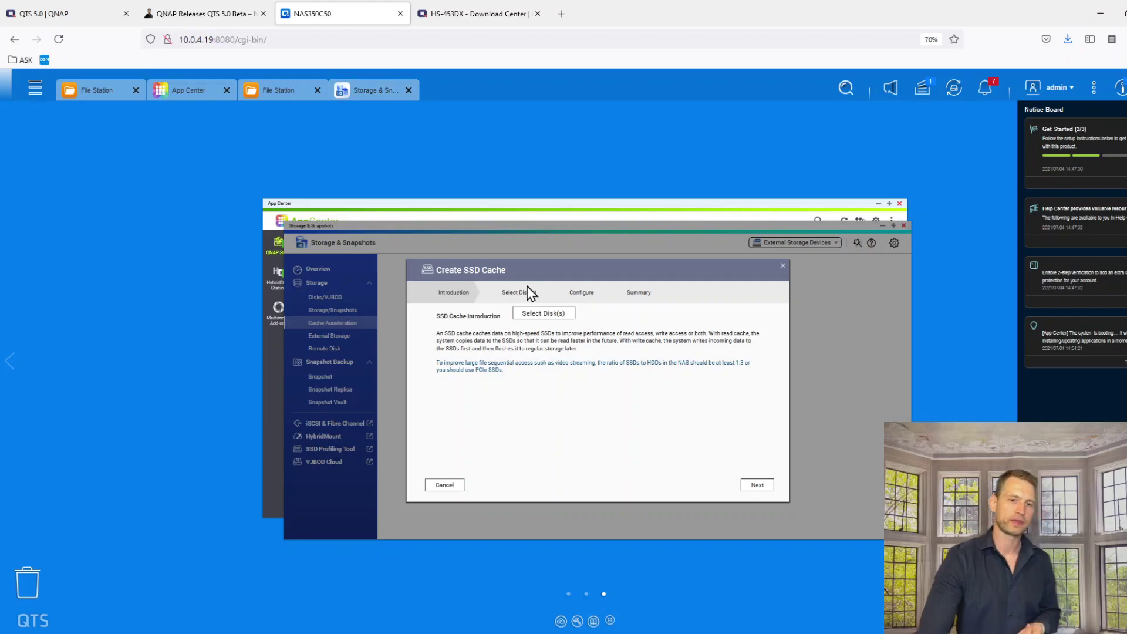
left_click(229, 18)
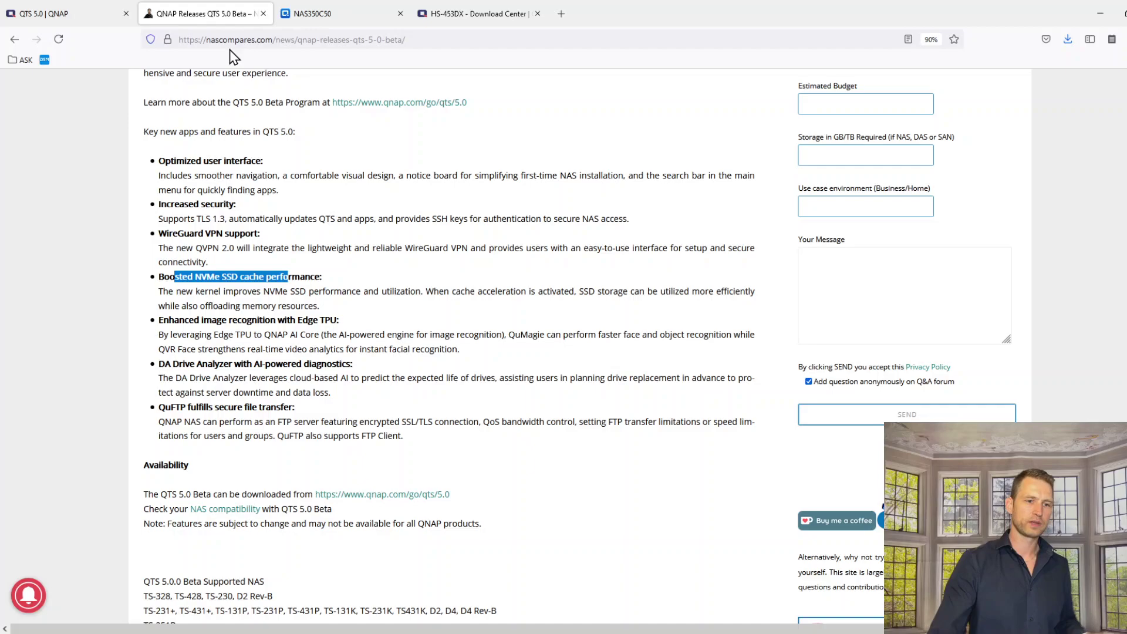
Select and copy 'Drive Analyzer' from the article's feature heading, then go back to the NAS tab
left_click_drag(172, 325, 351, 328)
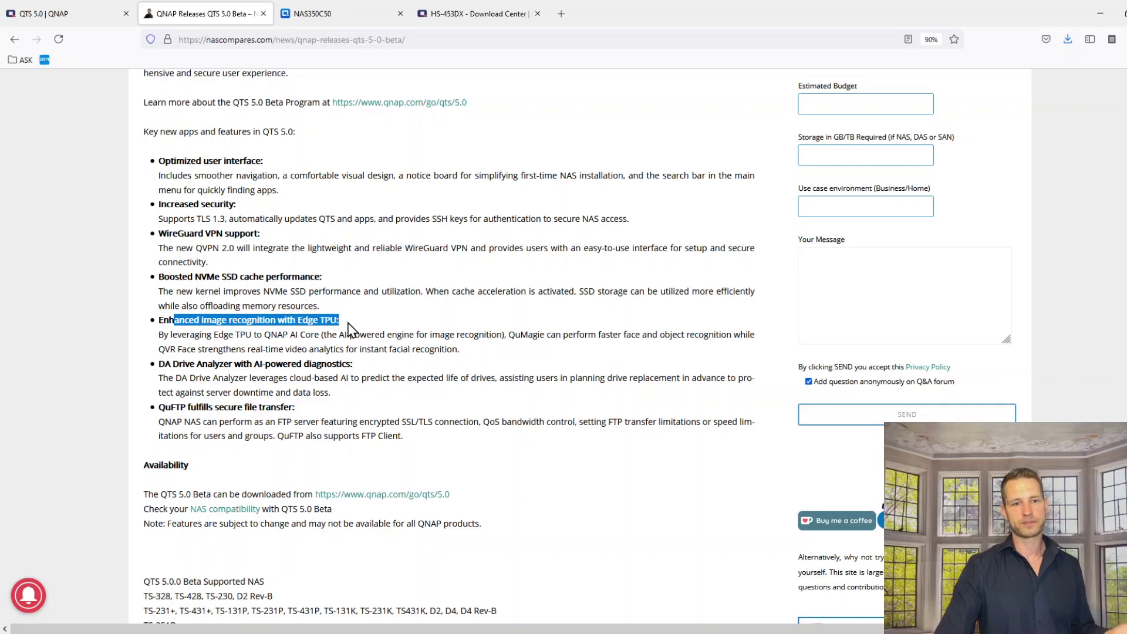
left_click_drag(171, 364, 233, 364)
key("ctrl+c")
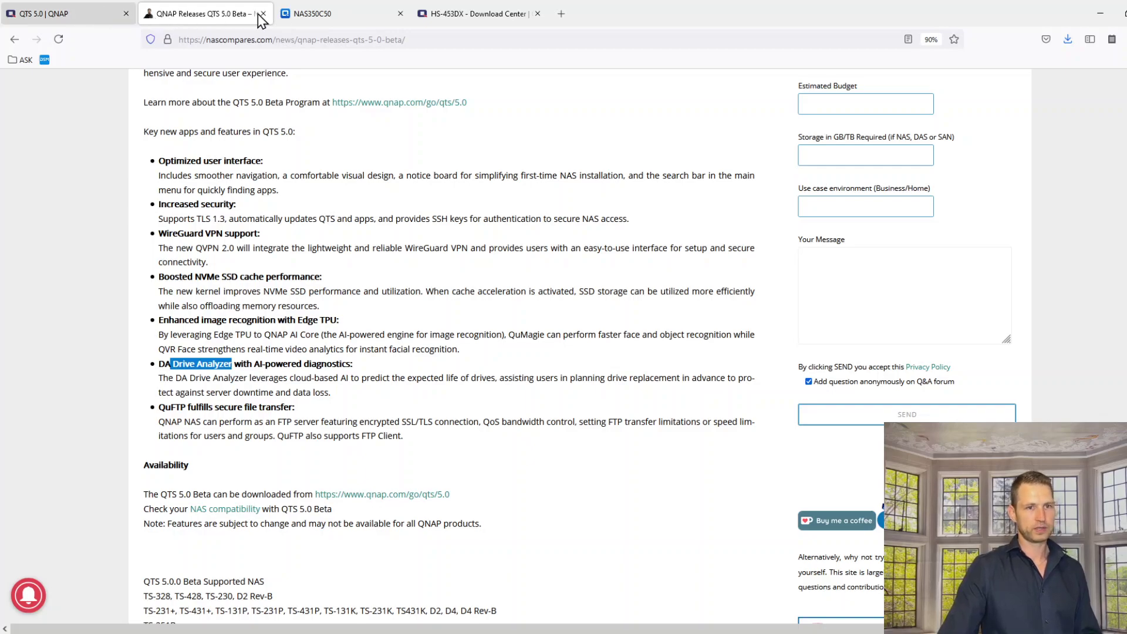
left_click(319, 17)
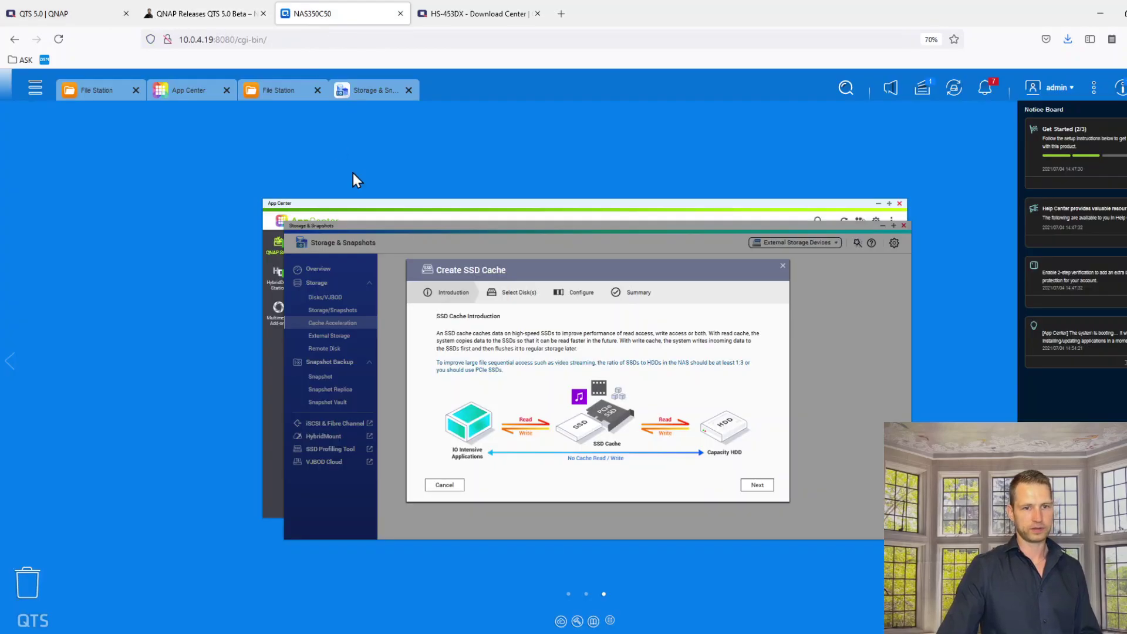
Cancel the SSD cache wizard and try the main-menu app search for Drive Analyzer
left_click(744, 487)
left_click(444, 484)
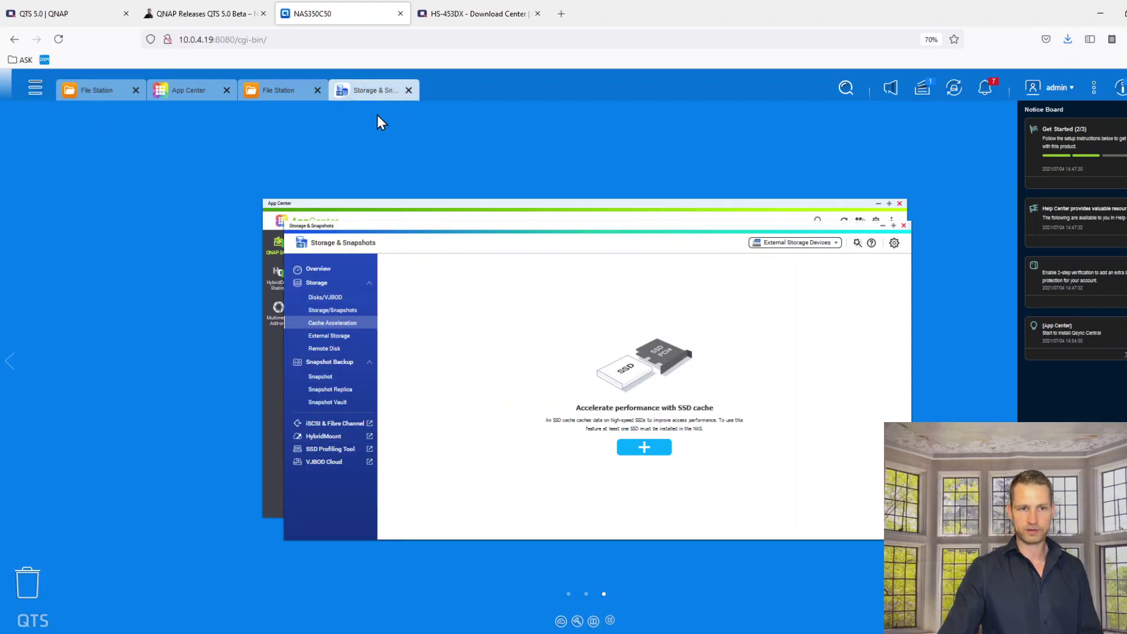
left_click(29, 91)
left_click(126, 147)
key("ctrl+v")
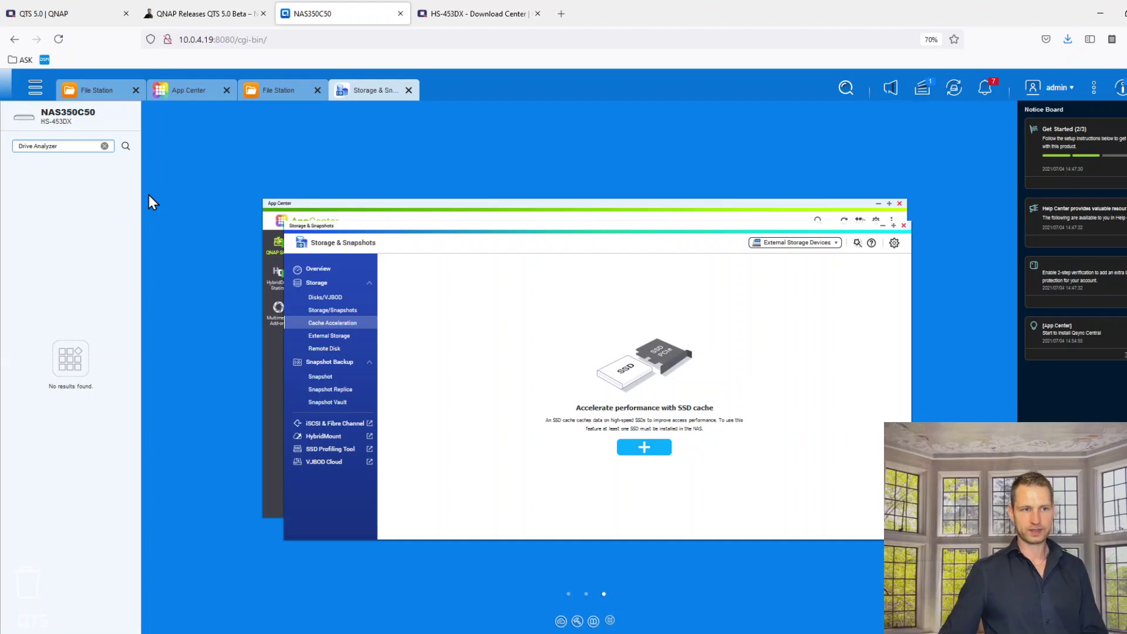
left_click(104, 145)
Search App Center for Drive Analyzer and install the DA Drive Analyzer beta app
left_click(184, 91)
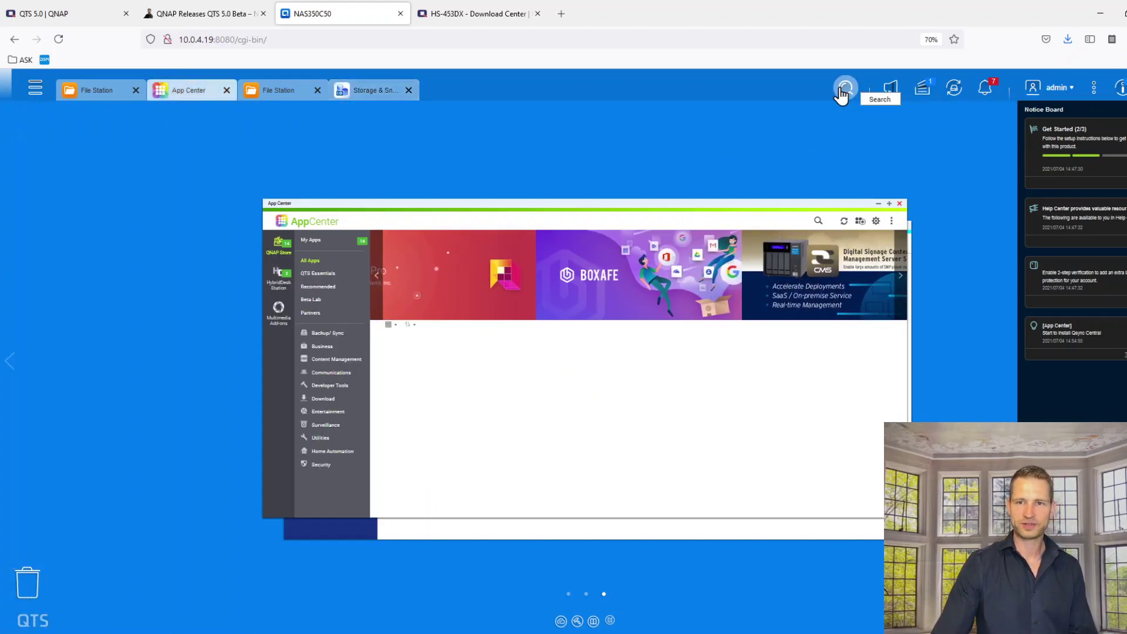
left_click(184, 91)
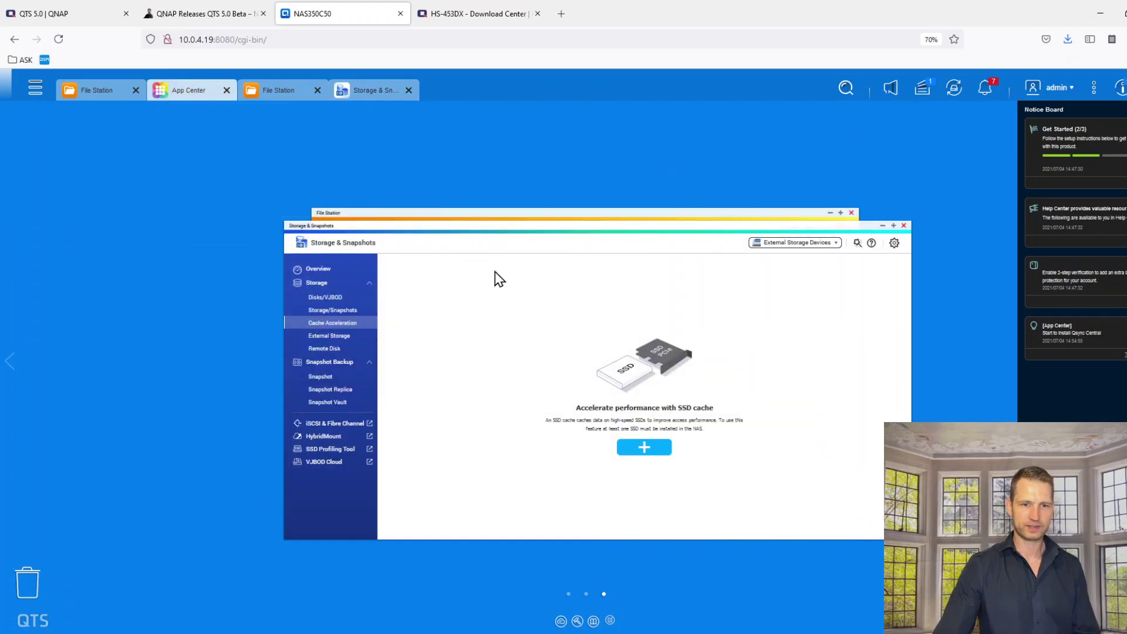
left_click(182, 94)
left_click(817, 222)
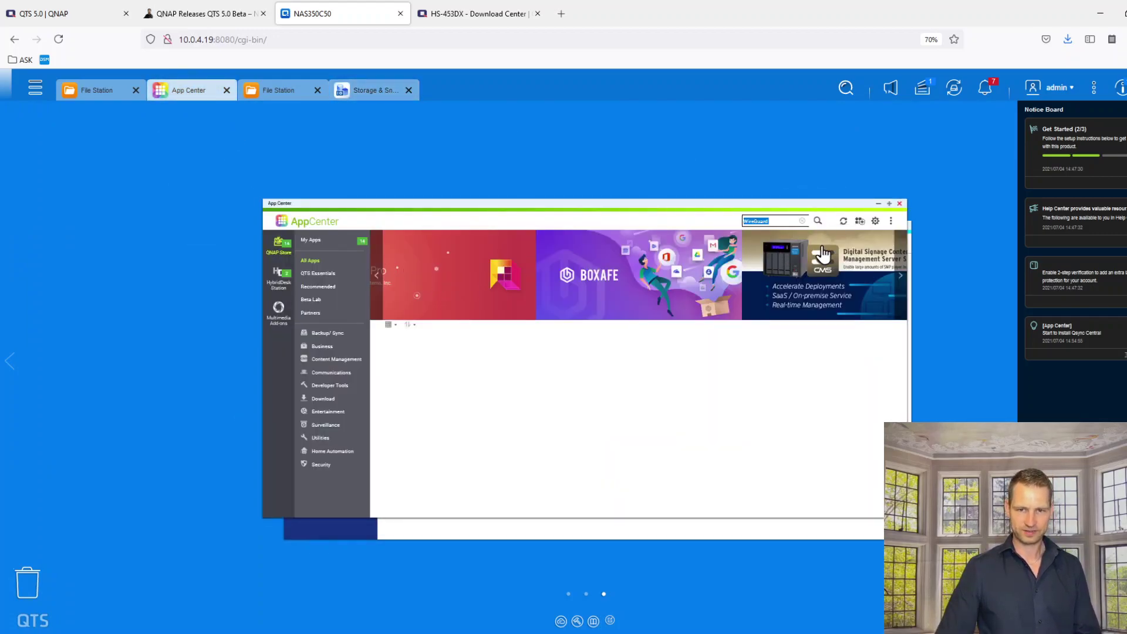
key("ctrl+v")
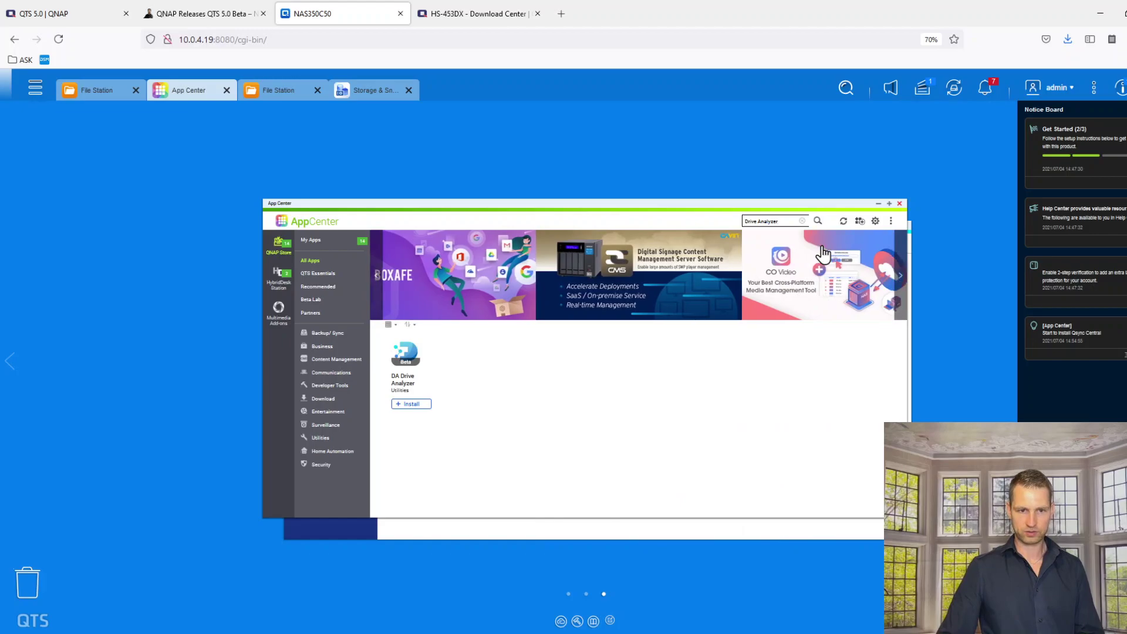
left_click(411, 405)
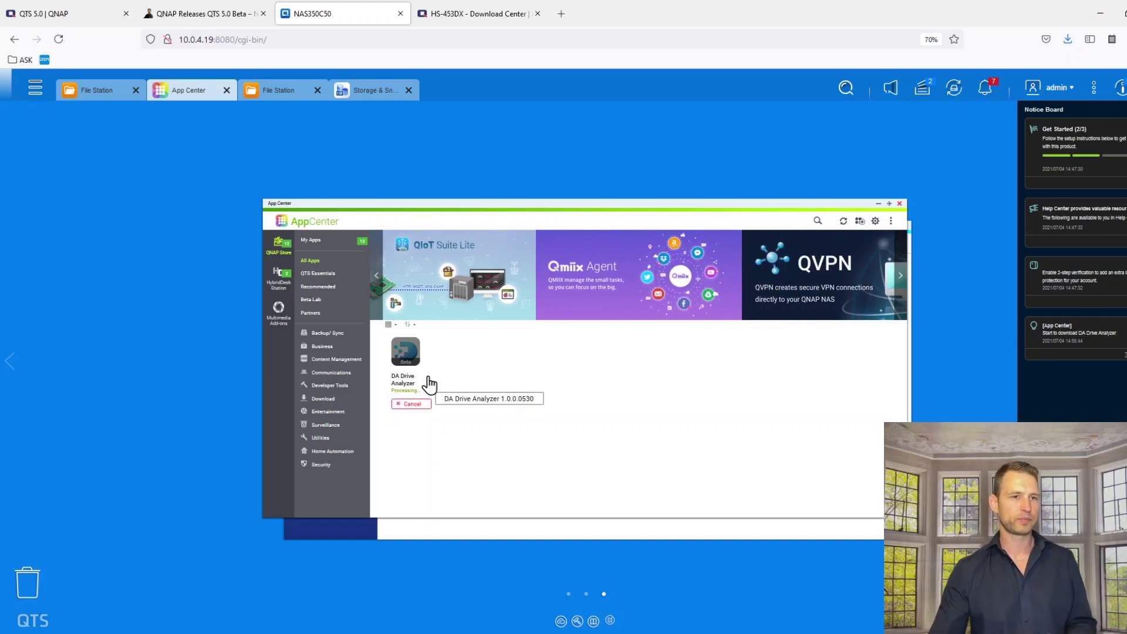
Highlight the word QuFTP in the article and return to the App Center search
left_click(215, 24)
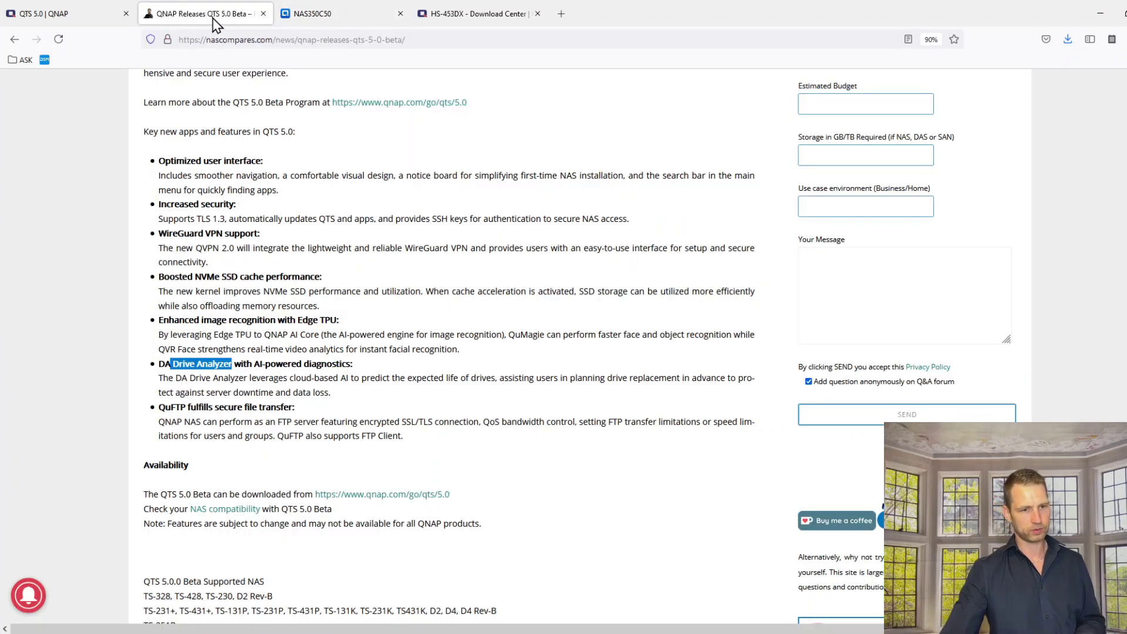
scroll(288, 293, "down", 2)
left_click(170, 290)
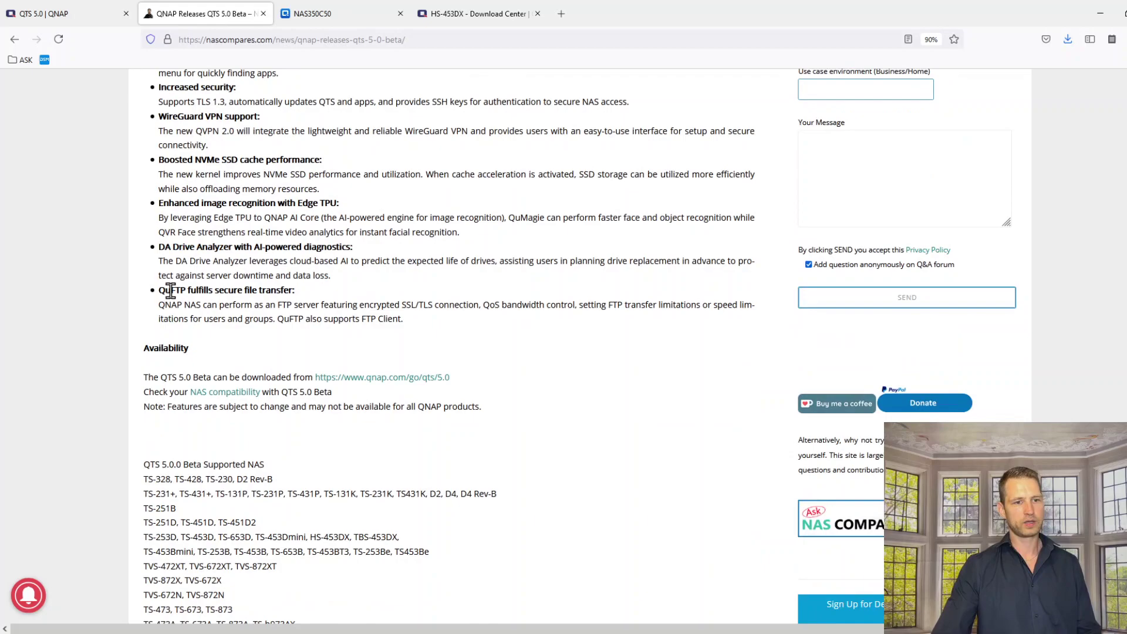
double_click(171, 290)
key("ctrl+c")
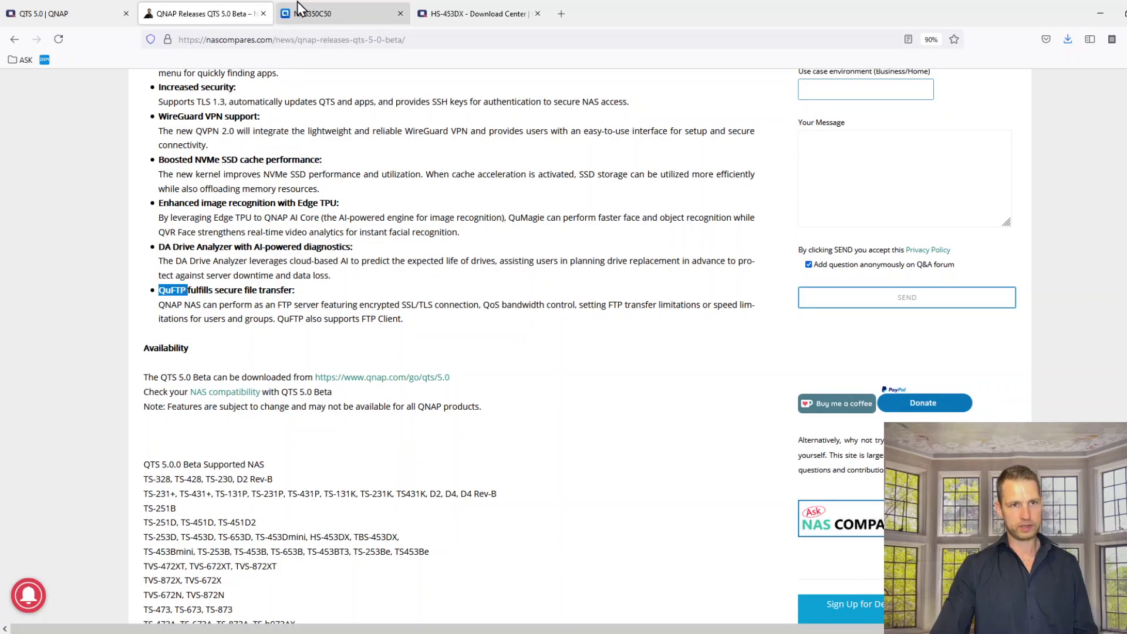
left_click(309, 16)
left_click(817, 221)
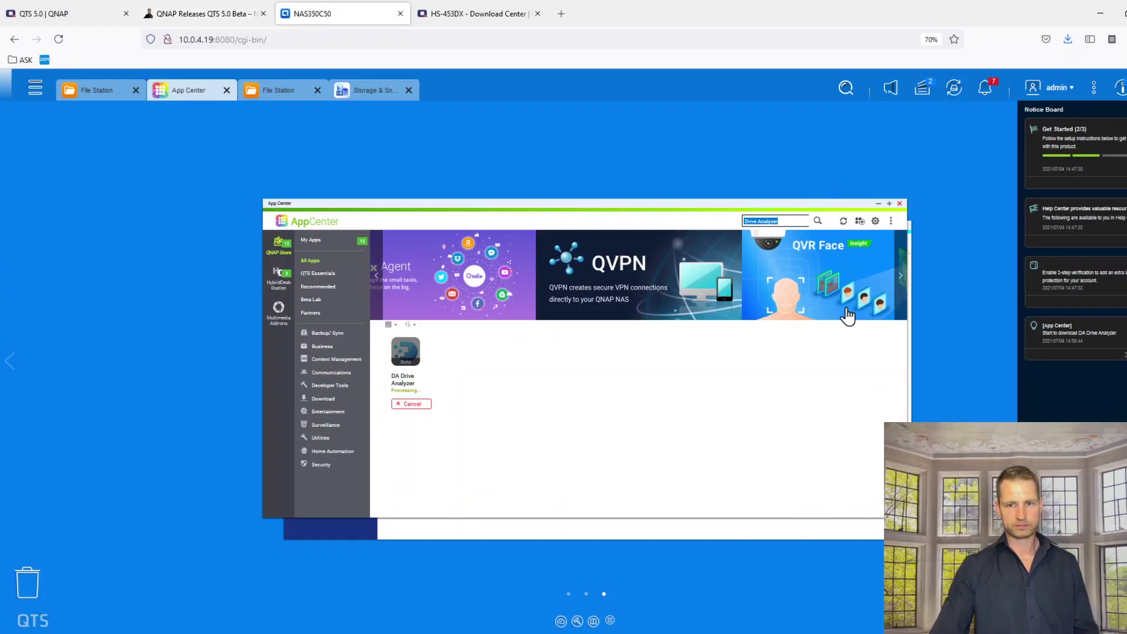
Search App Center for QuFTP and launch QuFTP Service
key("ctrl+v")
key("Return")
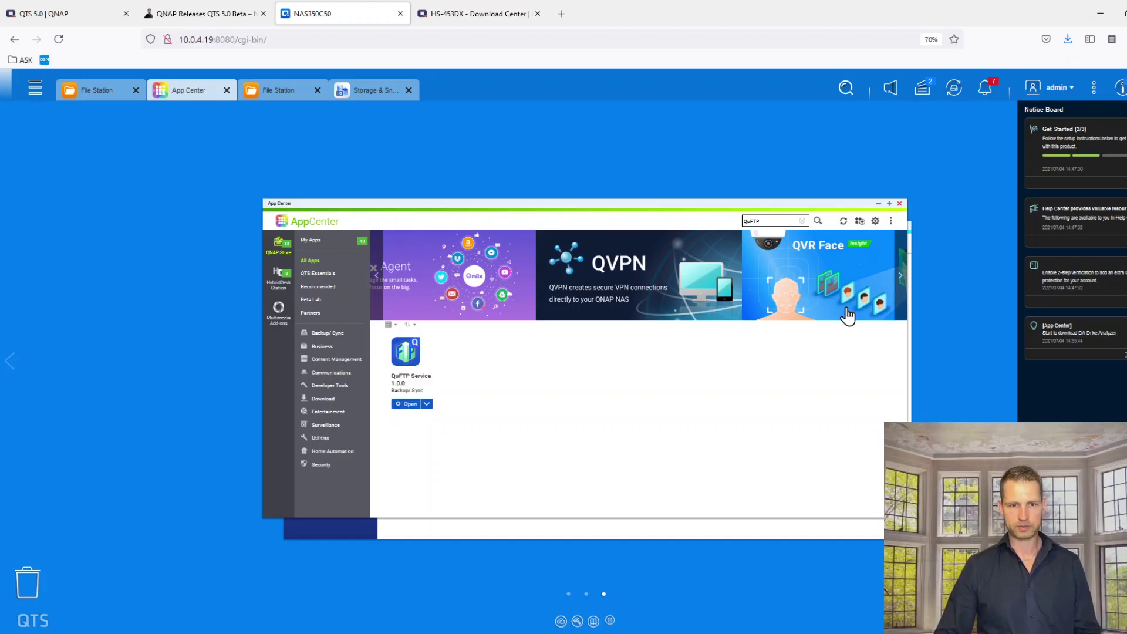
left_click(405, 382)
left_click(735, 297)
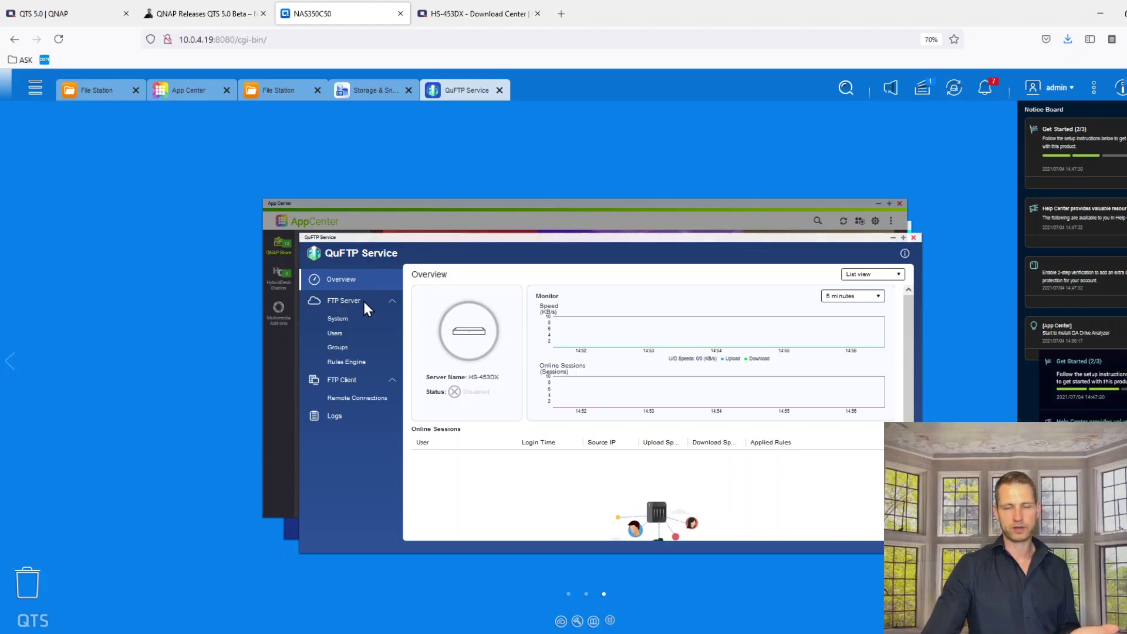
Browse QuFTP's Groups, Users, System and Rules Engine pages, then minimize it and close its details
left_click_drag(878, 229, 878, 140)
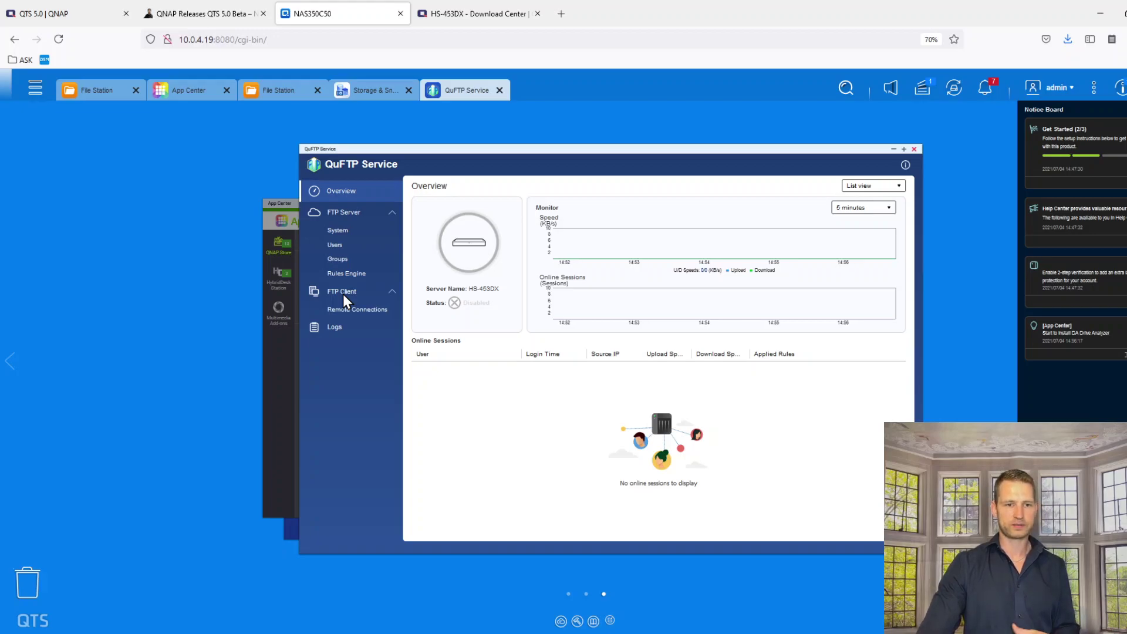
left_click(340, 263)
left_click(341, 246)
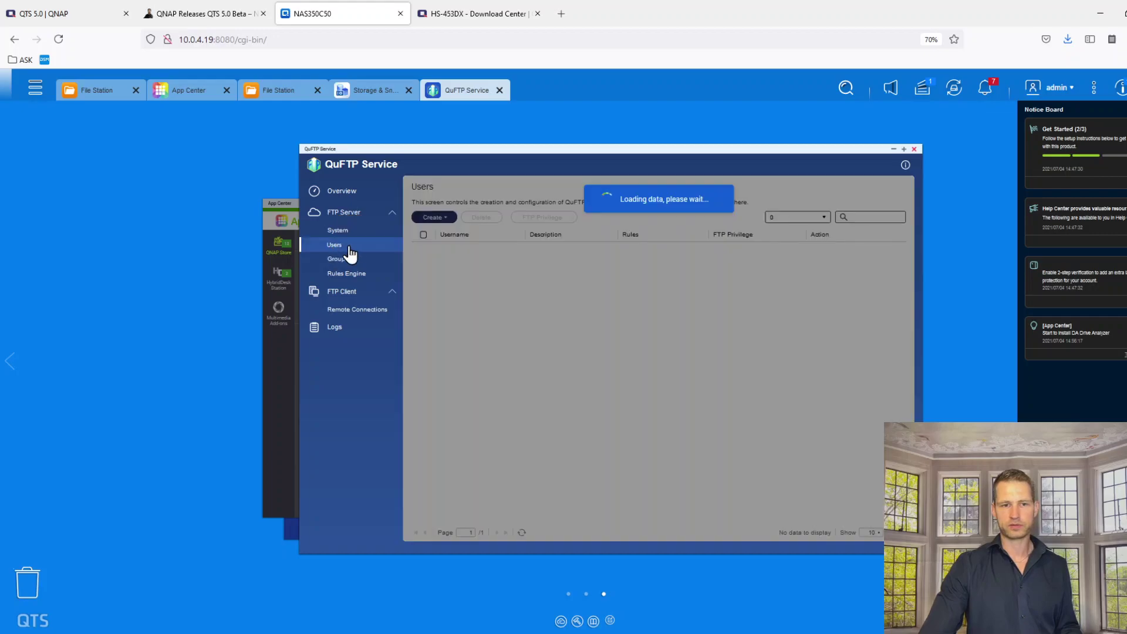
left_click(345, 232)
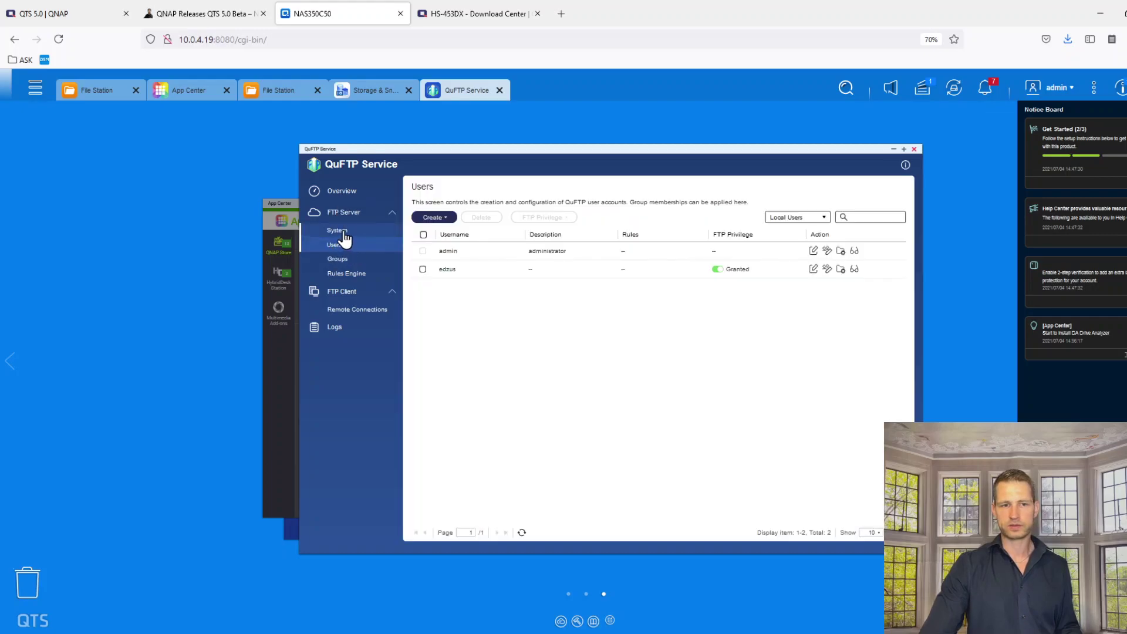
left_click(358, 280)
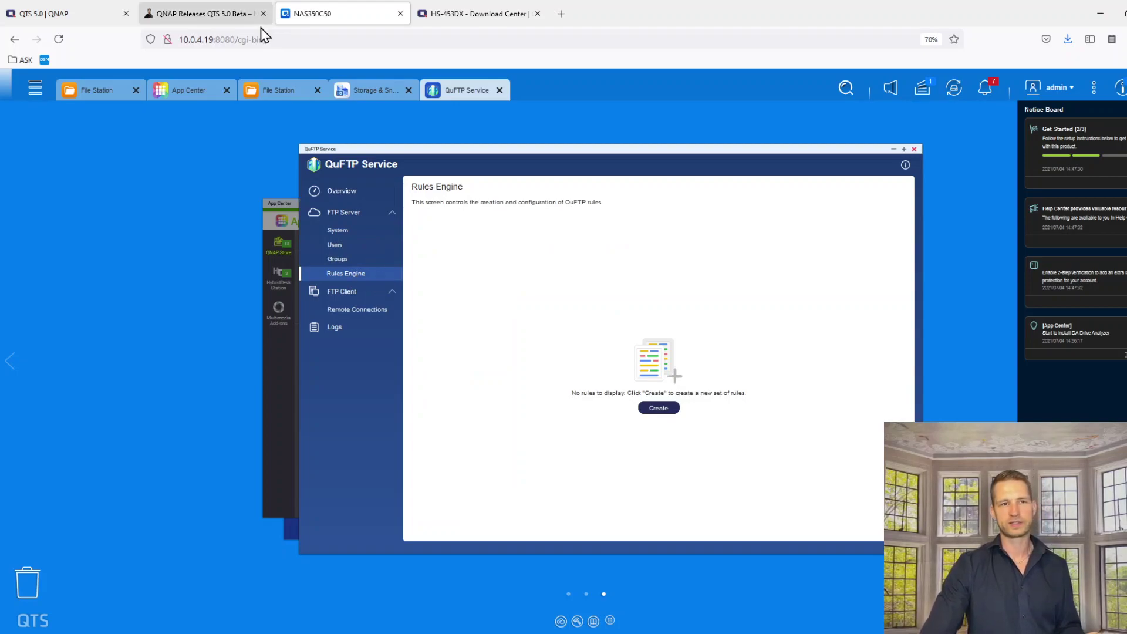
left_click(894, 150)
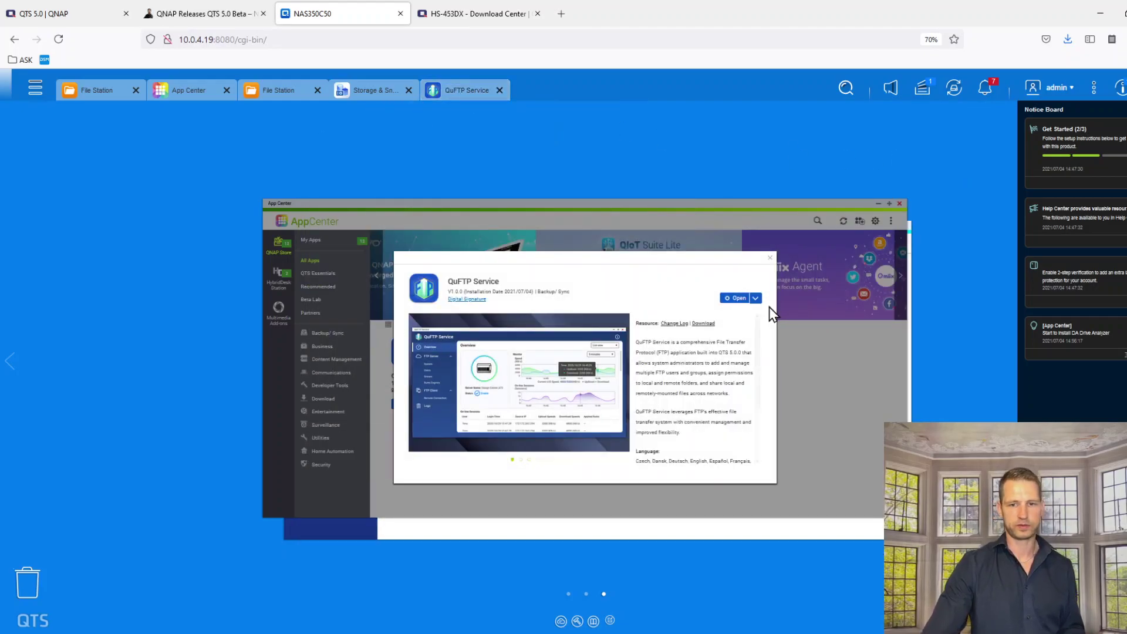
left_click(770, 257)
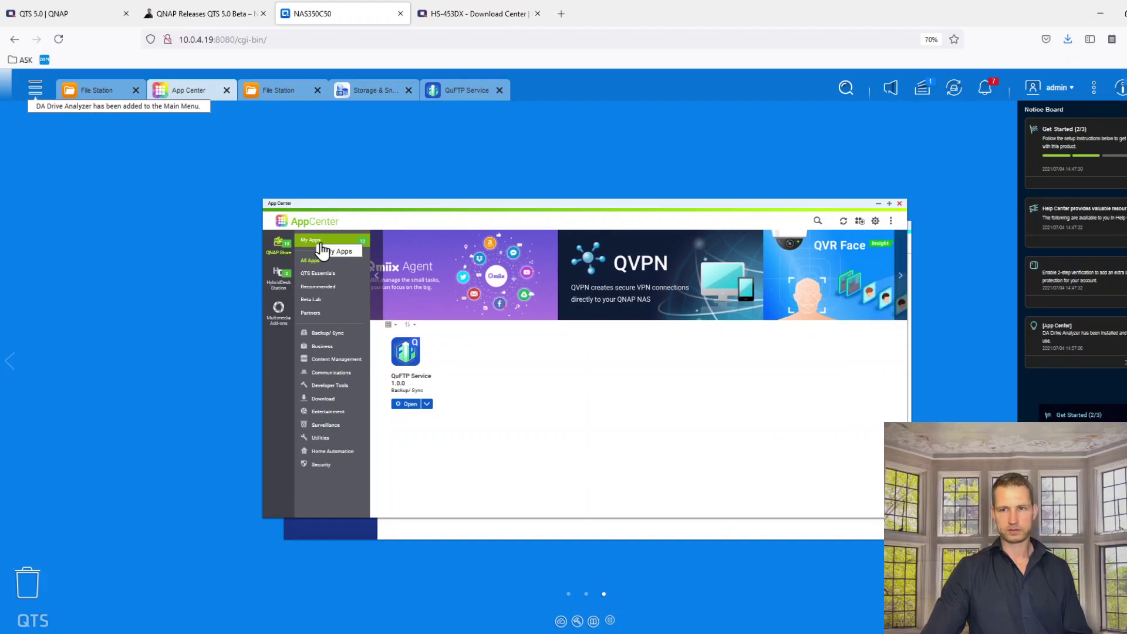
Highlight Drive Analyzer in the article, then search App Center for it and open DA Drive Analyzer
left_click(183, 15)
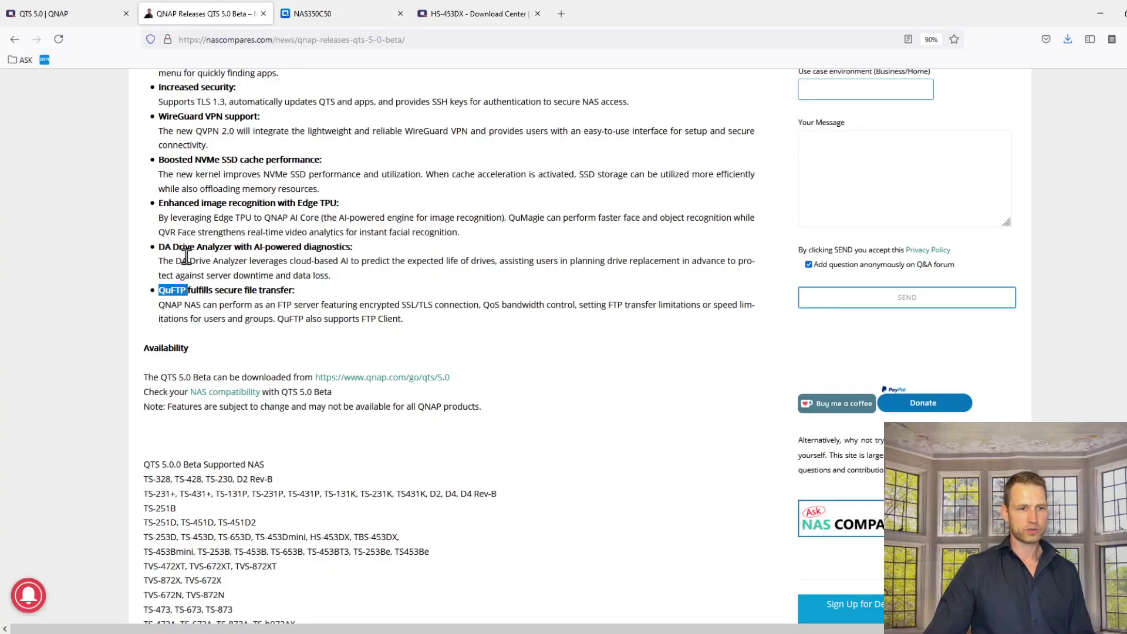
left_click_drag(171, 246, 232, 247)
key("ctrl+c")
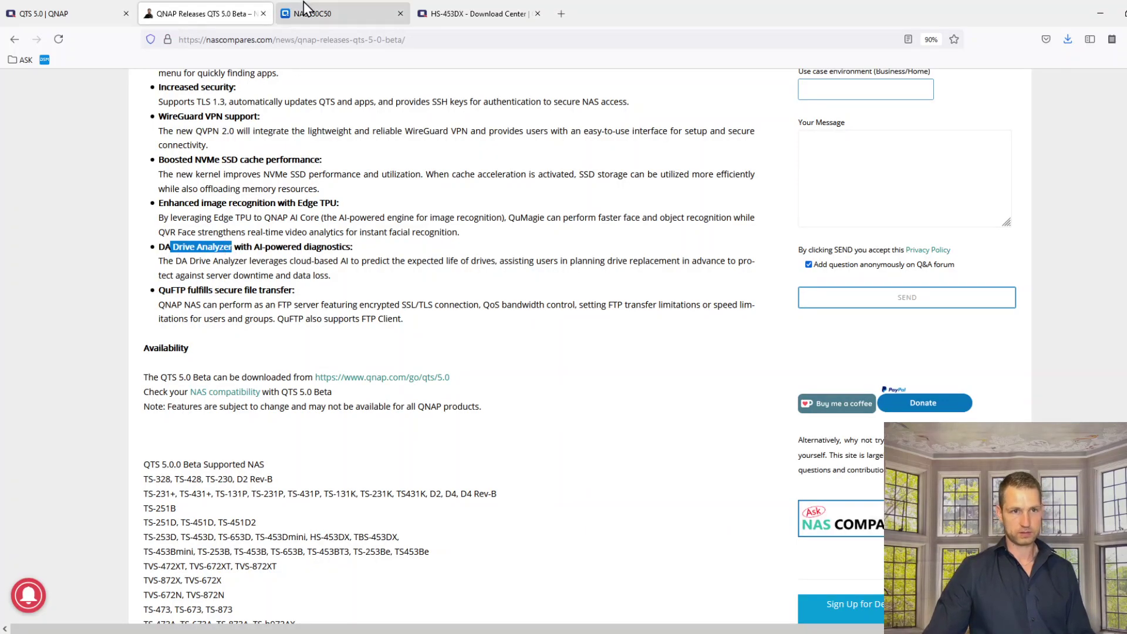
left_click(323, 14)
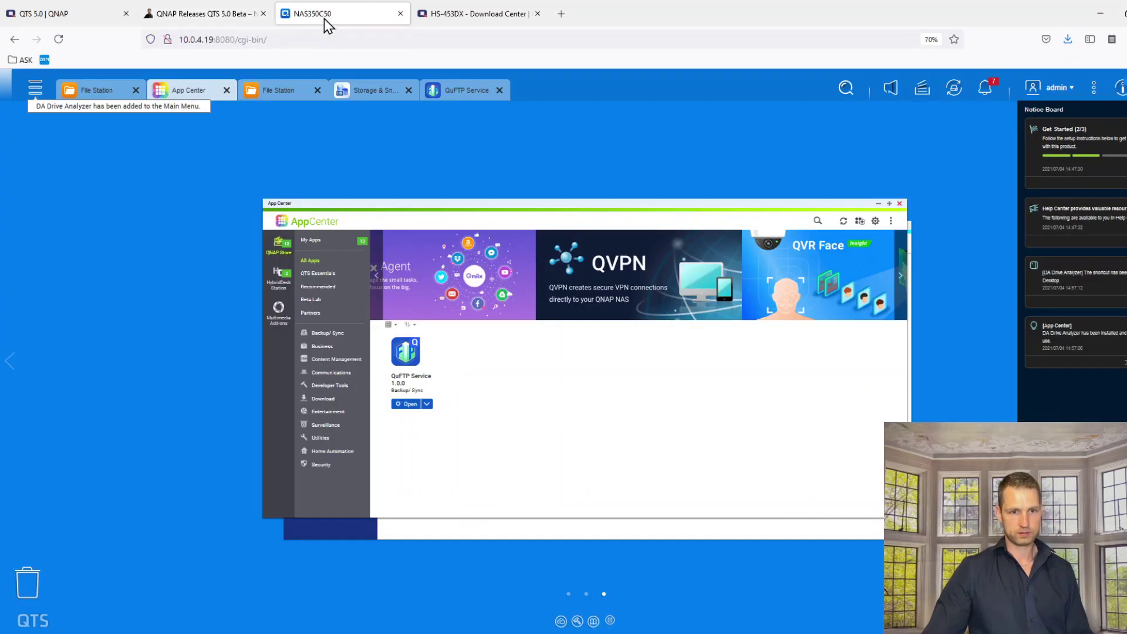
left_click(817, 221)
key("ctrl+v")
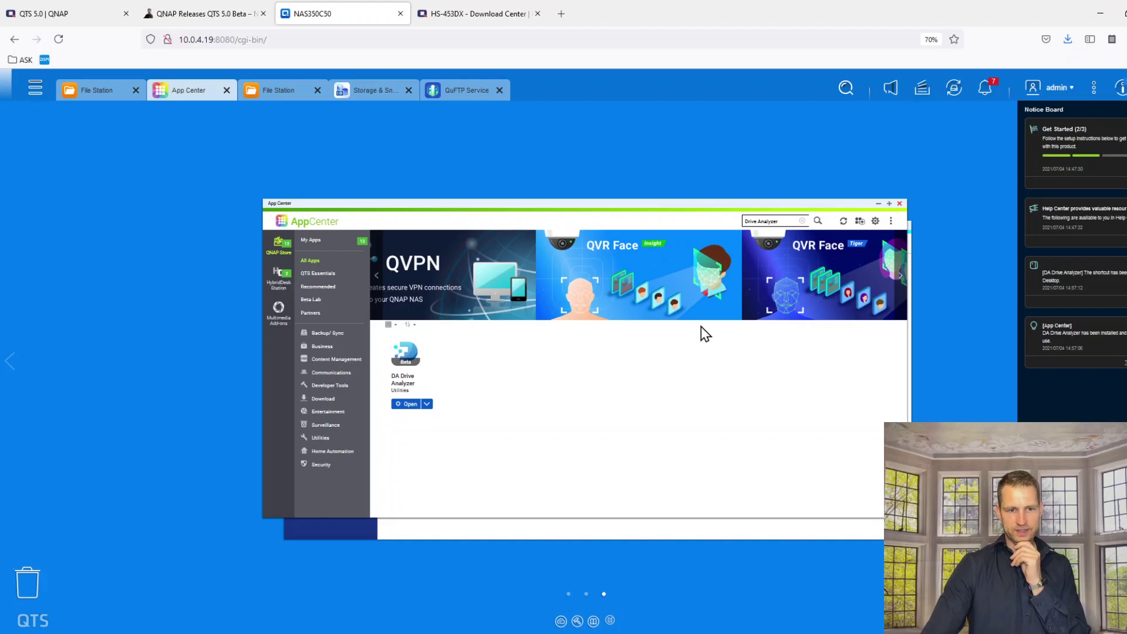
left_click(411, 404)
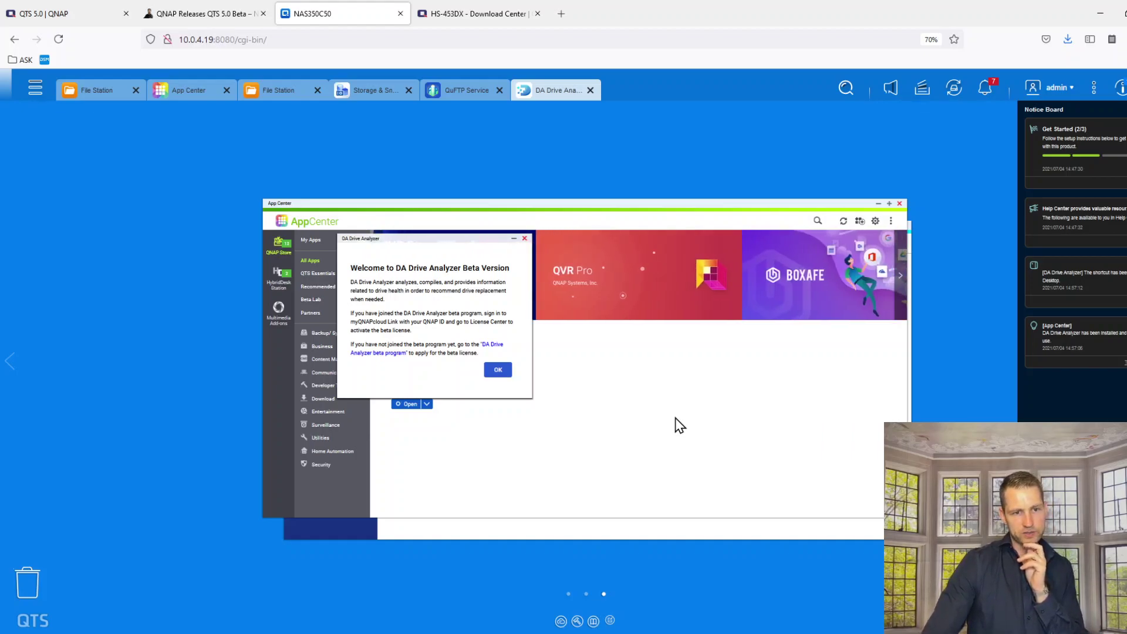
Acknowledge the welcome message, scroll through the qnap.com DA Drive Analyzer page, and return to the NAS
left_click(496, 370)
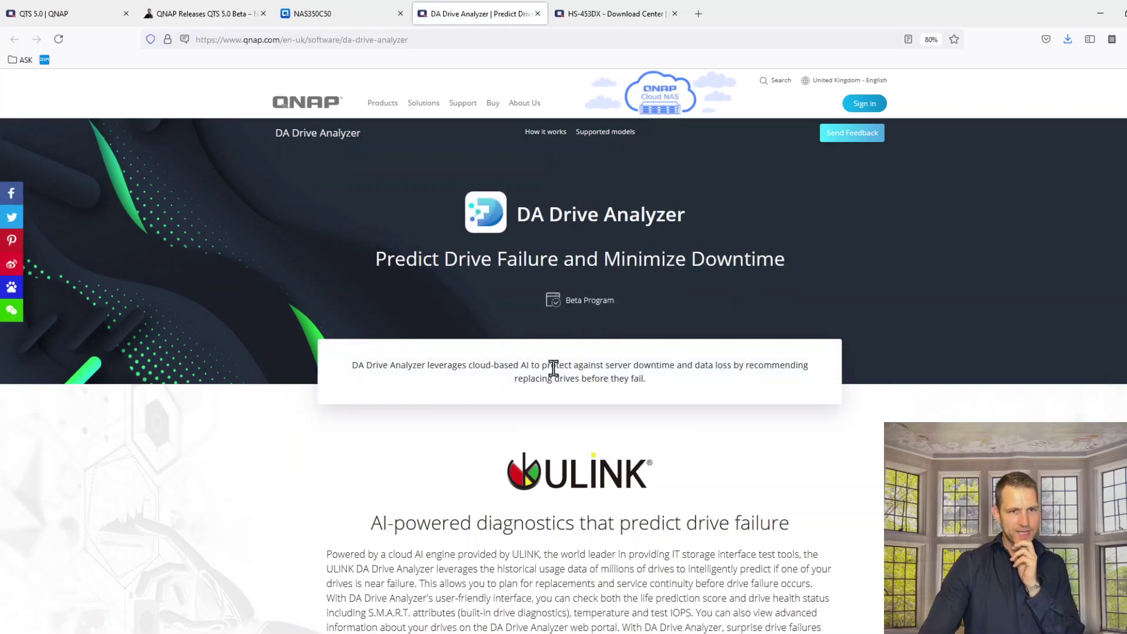
scroll(553, 368, "down", 4)
scroll(548, 359, "down", 3)
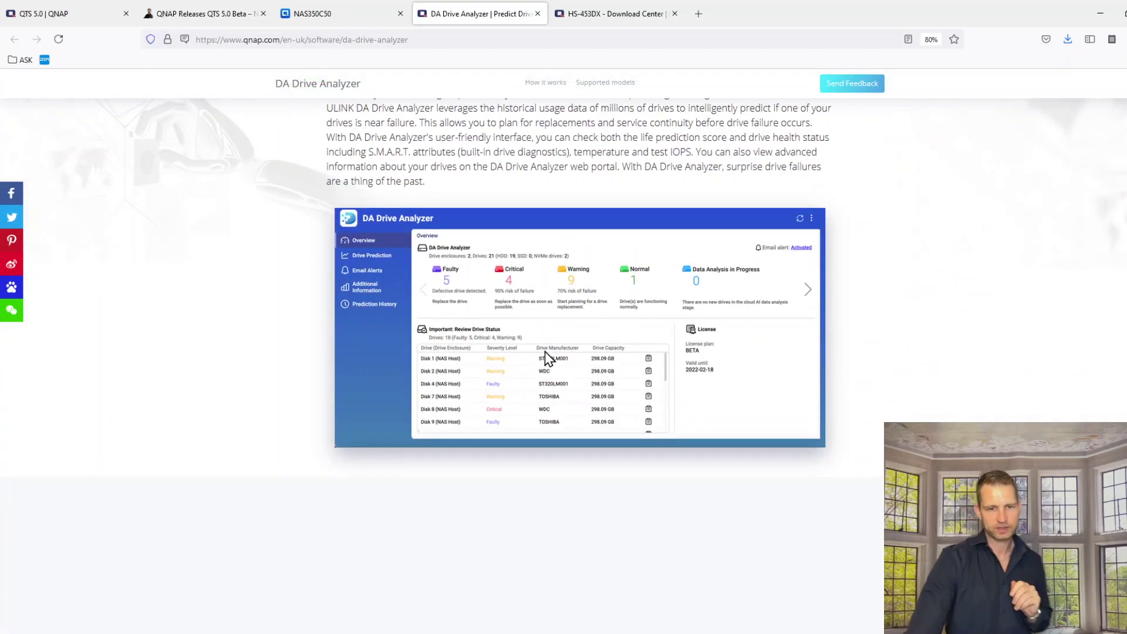
scroll(548, 358, "down", 4)
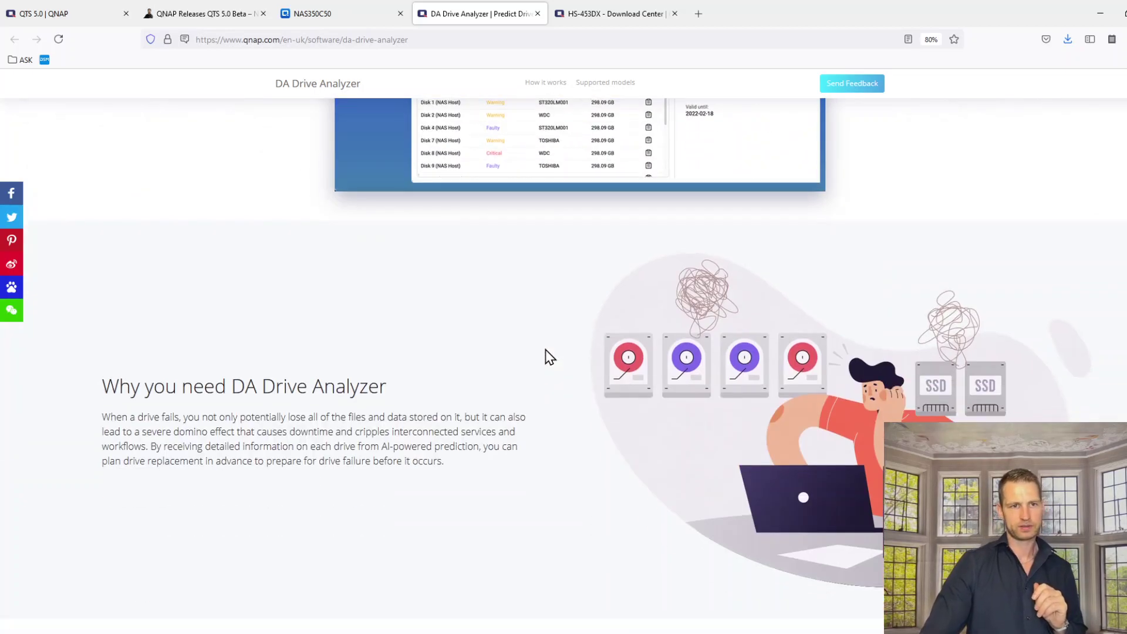
left_click(306, 21)
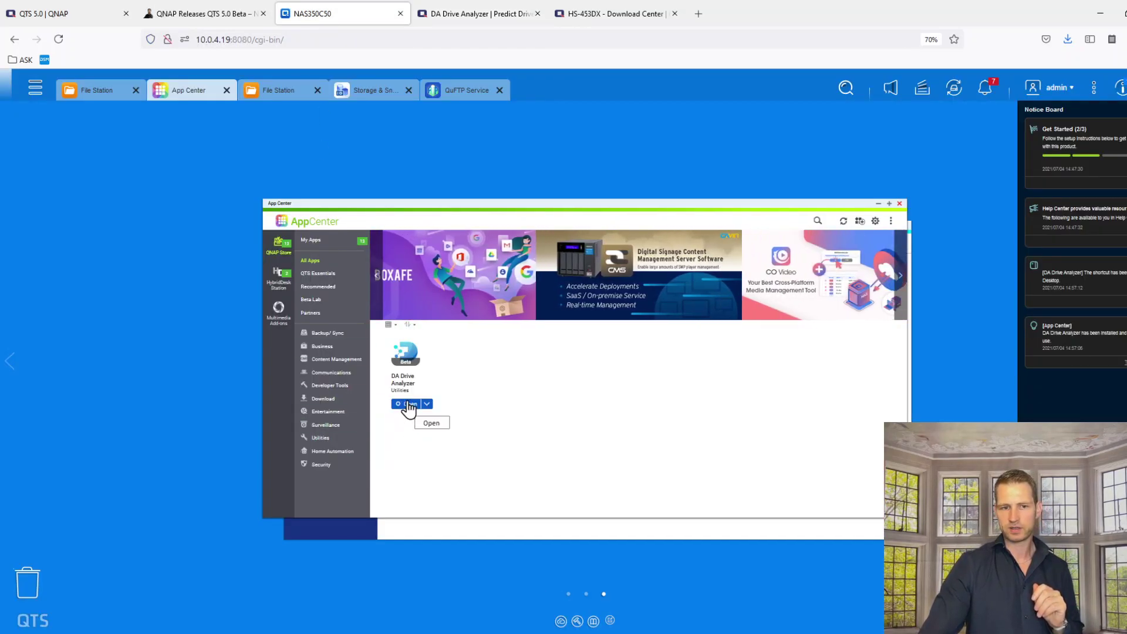
Open DA Drive Analyzer again from its App Center entry
left_click(408, 404)
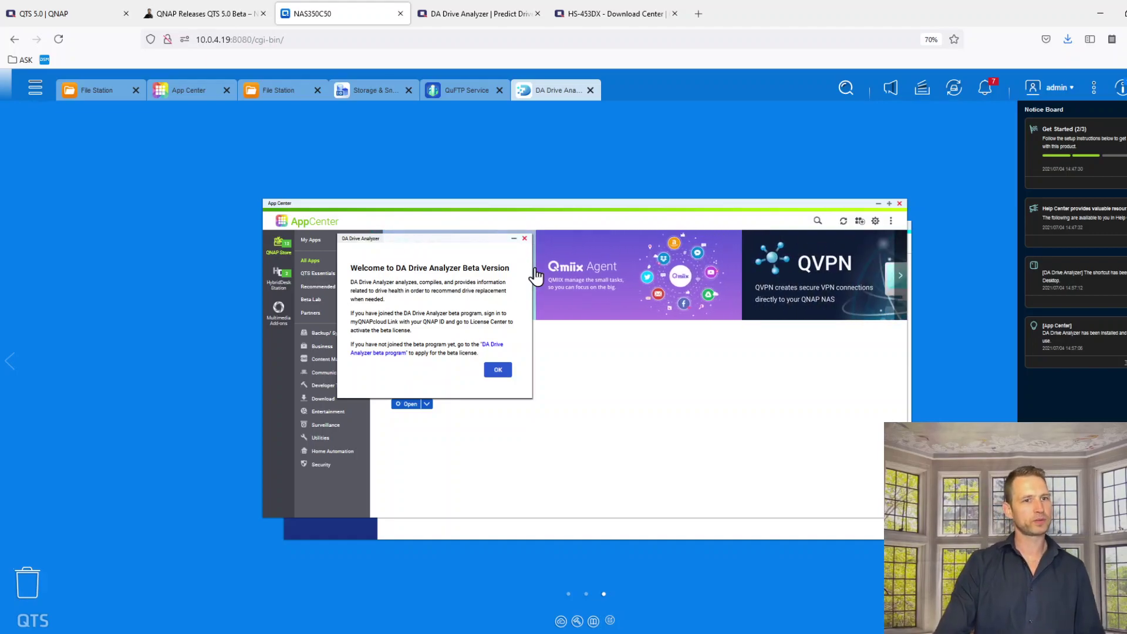
Highlight the article's features from Increased security to QuFTP, then the QTS 5.0.0 Beta supported NAS list
left_click(226, 21)
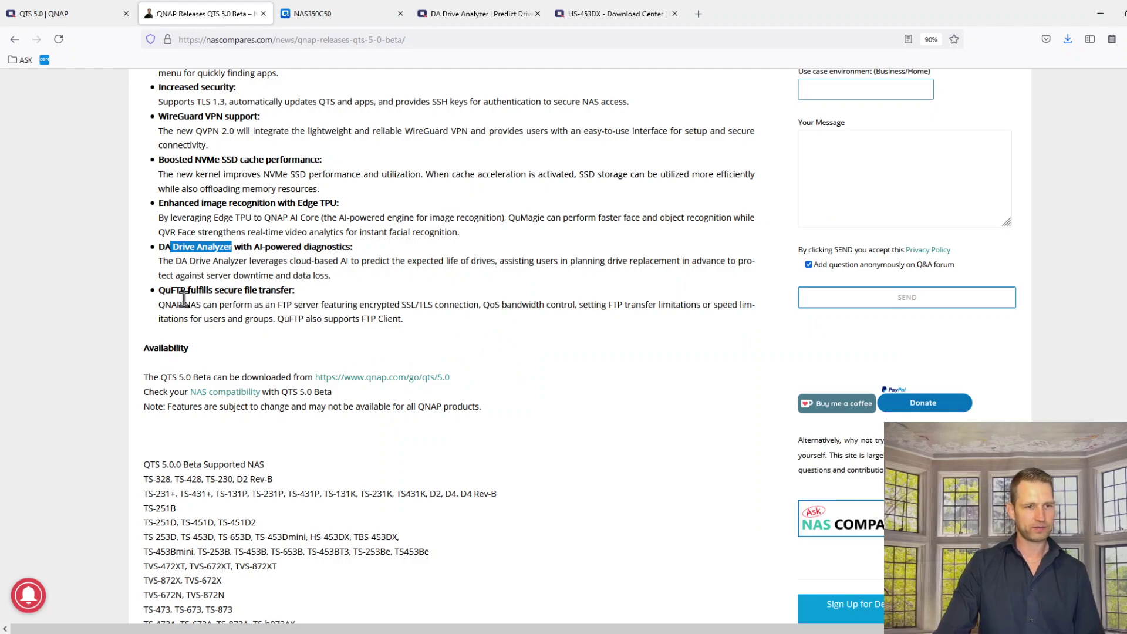
left_click_drag(172, 304, 277, 305)
left_click_drag(187, 85, 267, 303)
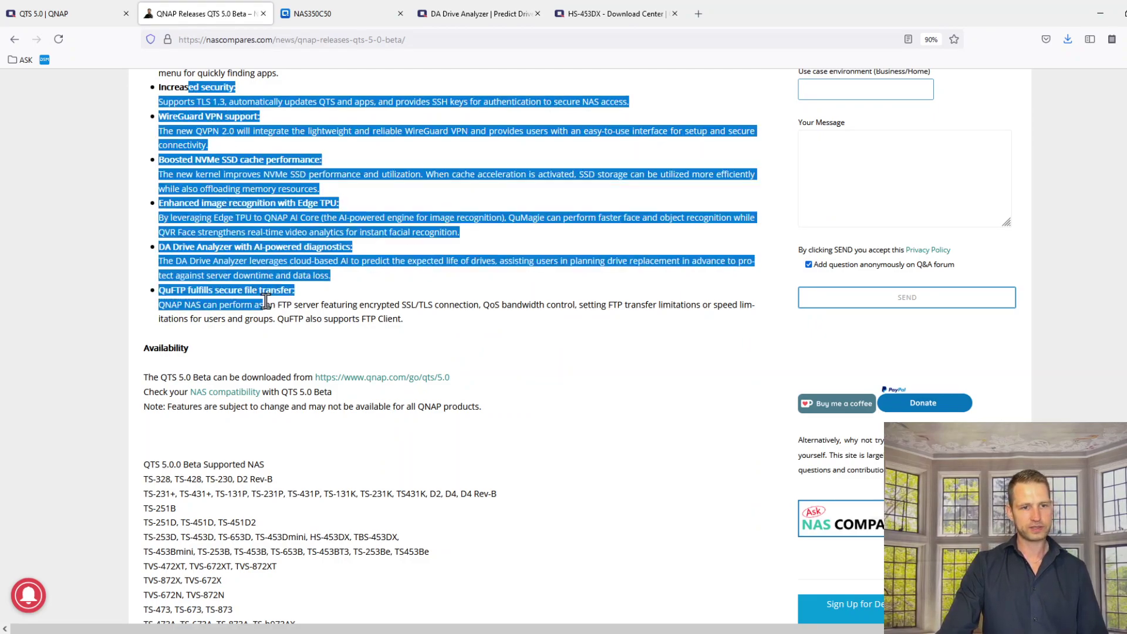
left_click(361, 300)
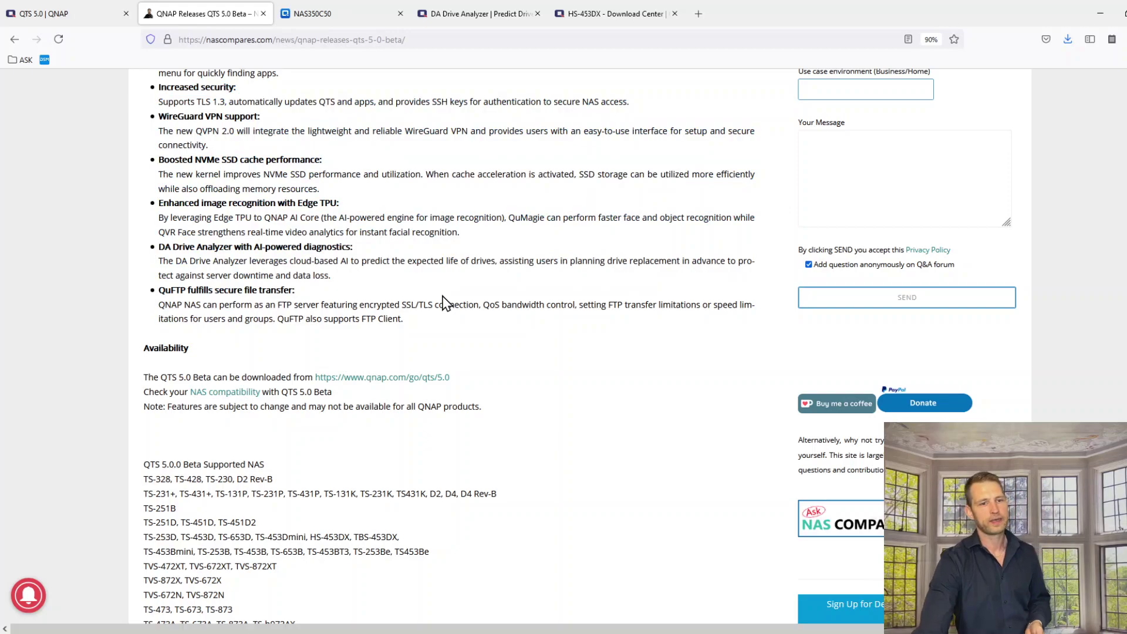
scroll(444, 302, "down", 3)
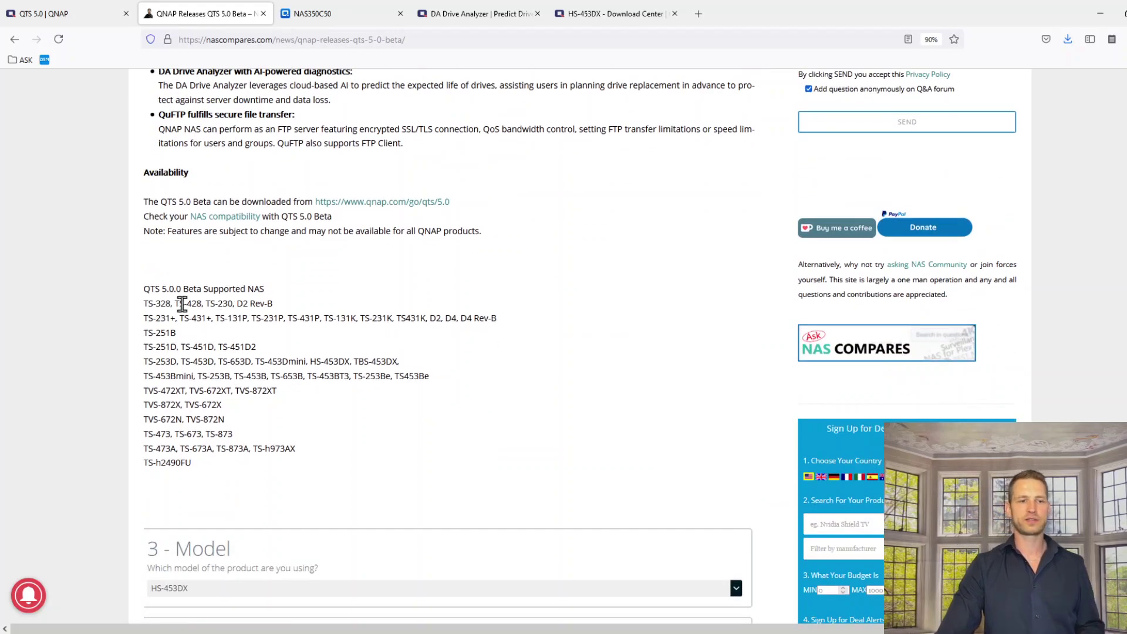
left_click_drag(179, 304, 243, 465)
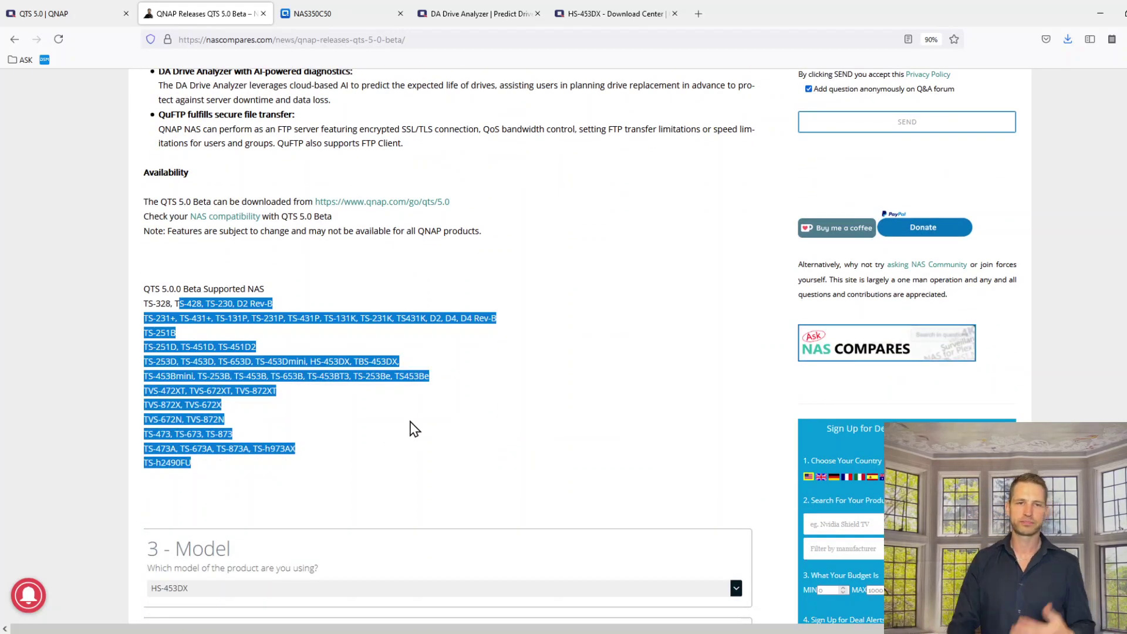